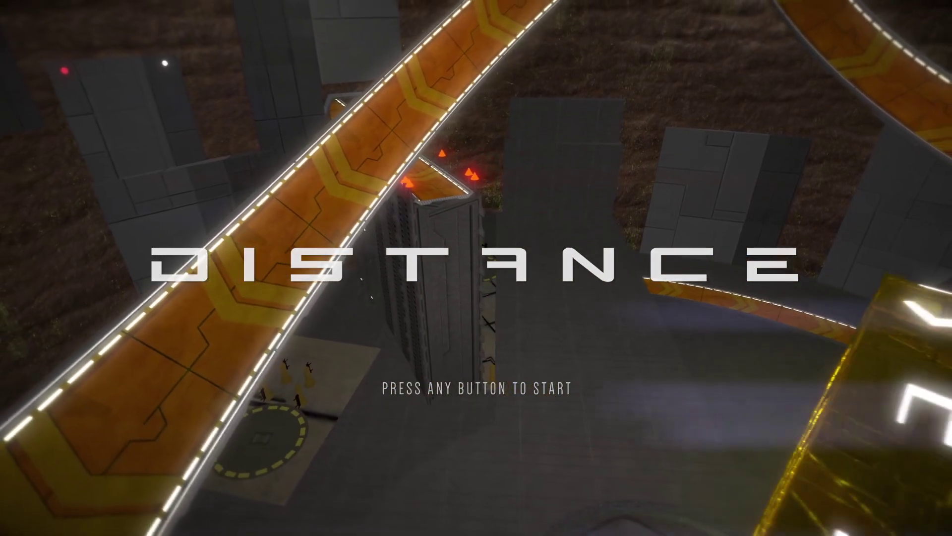
Get past the Distance title screen's press-any-button prompt.
{"action": "key", "text": "Return"}
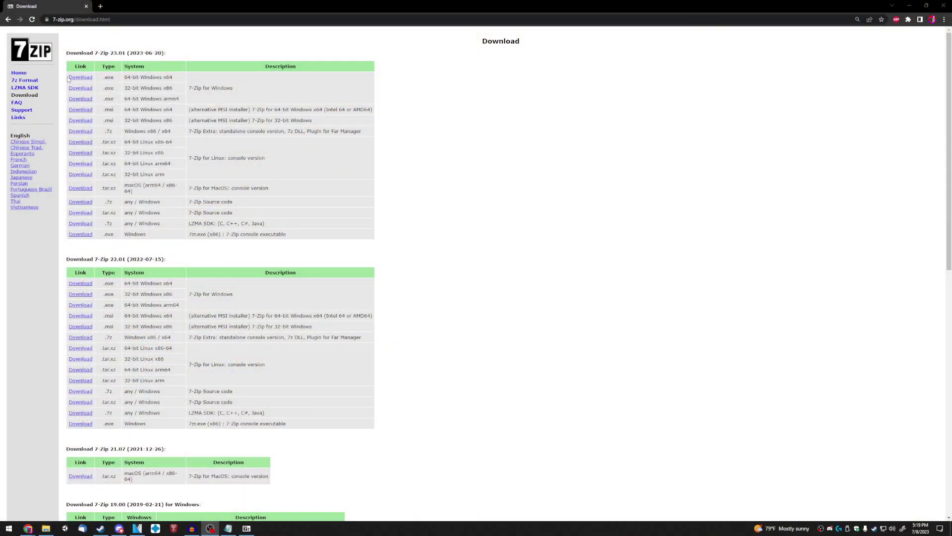
Locate the 64-bit 7-Zip download and the Centrifuge.Installer.zip and Distance.Custom.Car.zip release assets.
{"action": "left_click_drag", "start_coordinate": [70, 77], "coordinate": [92, 78]}
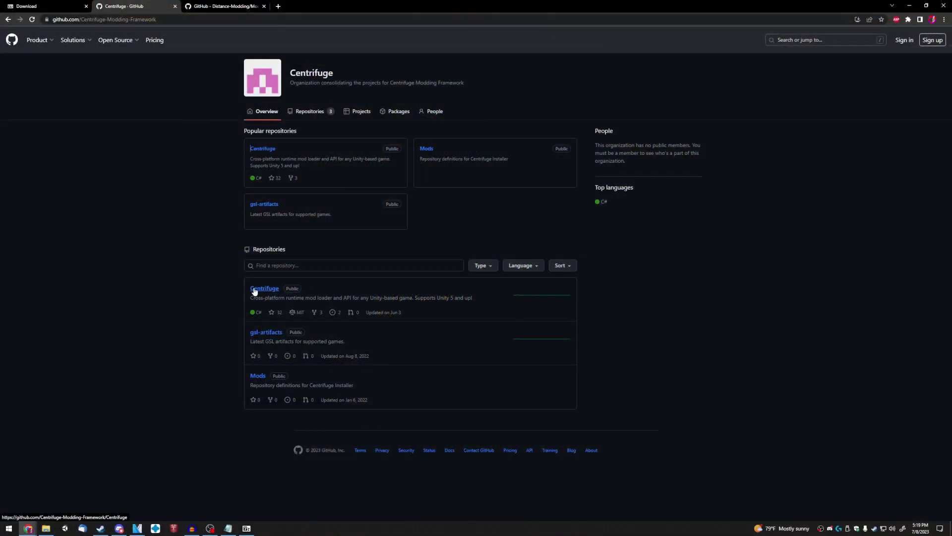
{"action": "left_click", "coordinate": [255, 290]}
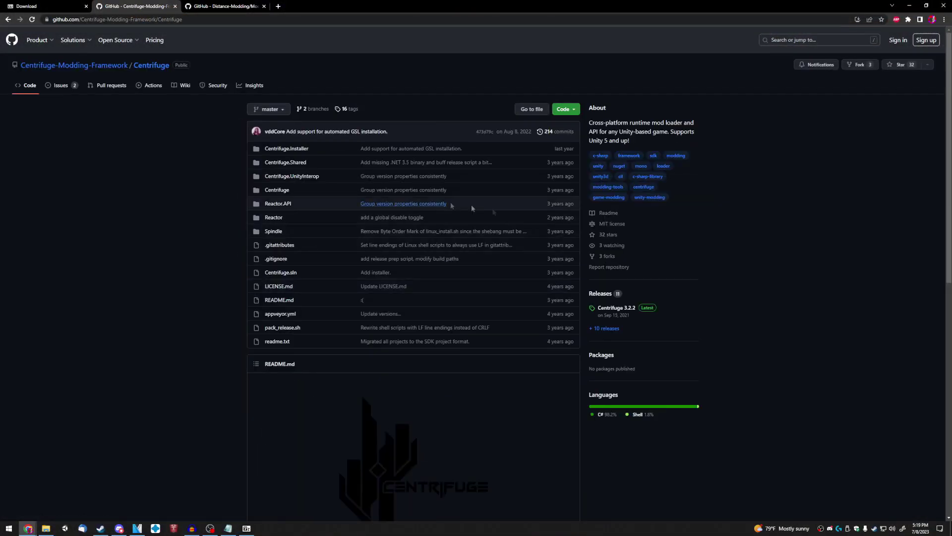
{"action": "left_click", "coordinate": [606, 296]}
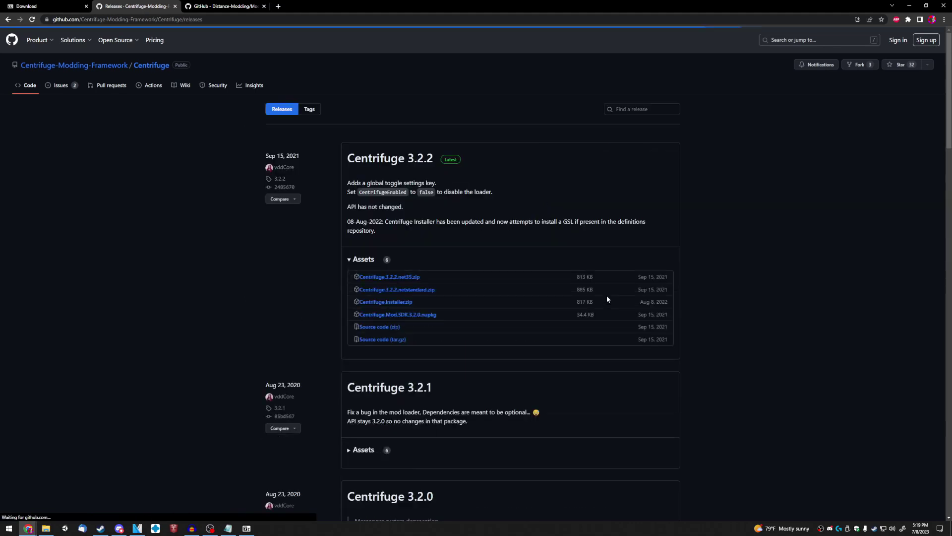
{"action": "left_click_drag", "start_coordinate": [417, 304], "coordinate": [359, 310]}
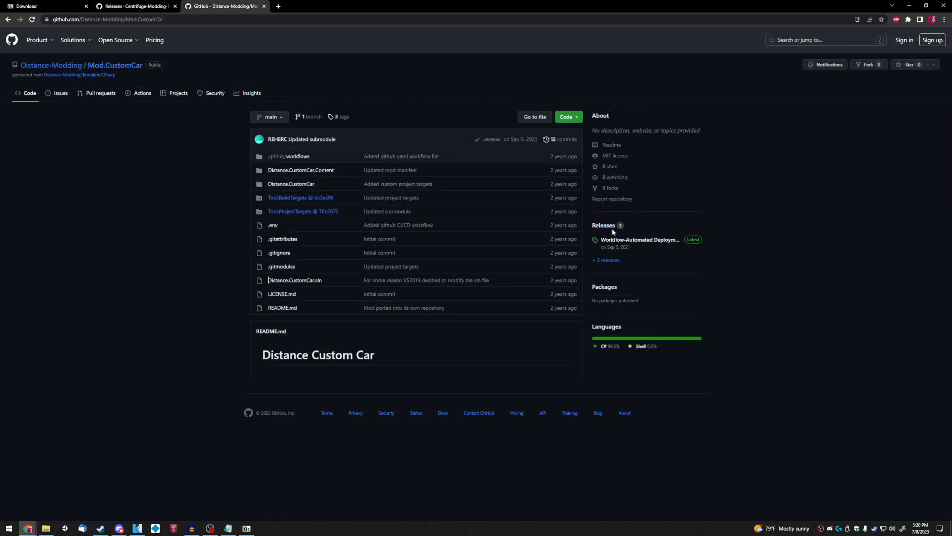
{"action": "left_click", "coordinate": [612, 228]}
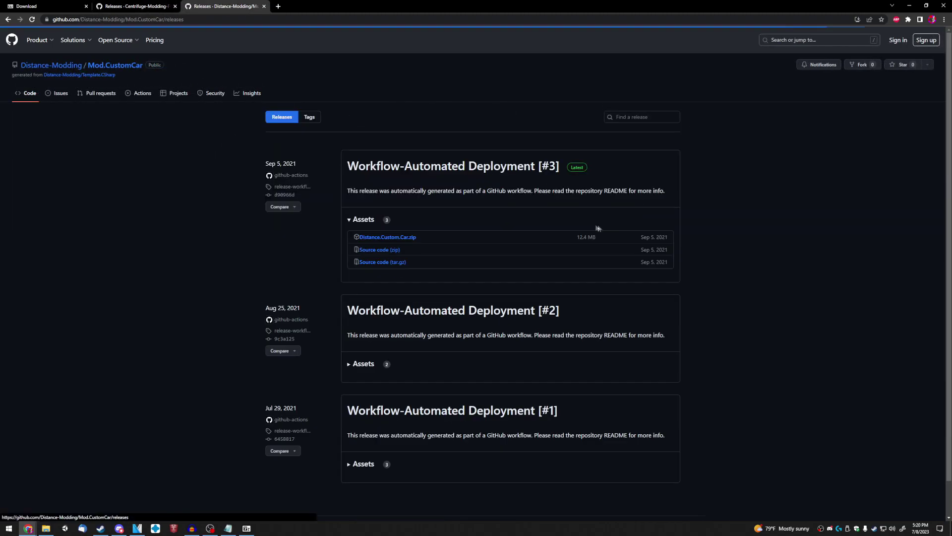
{"action": "left_click_drag", "start_coordinate": [421, 239], "coordinate": [361, 244]}
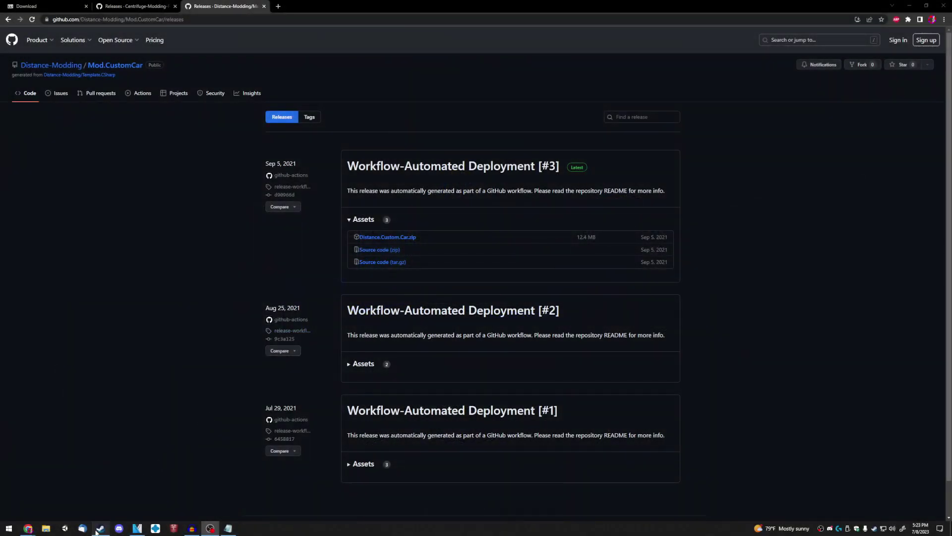
Open Distance's local install files from Steam and enter the Distance_Data folder.
{"action": "left_click", "coordinate": [97, 530]}
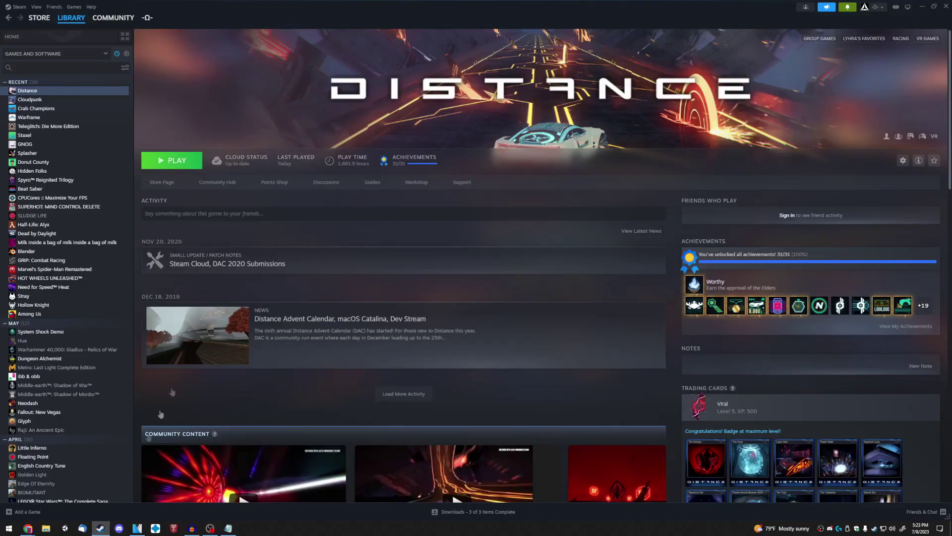
{"action": "right_click", "coordinate": [70, 91]}
{"action": "mouse_move", "coordinate": [94, 146]}
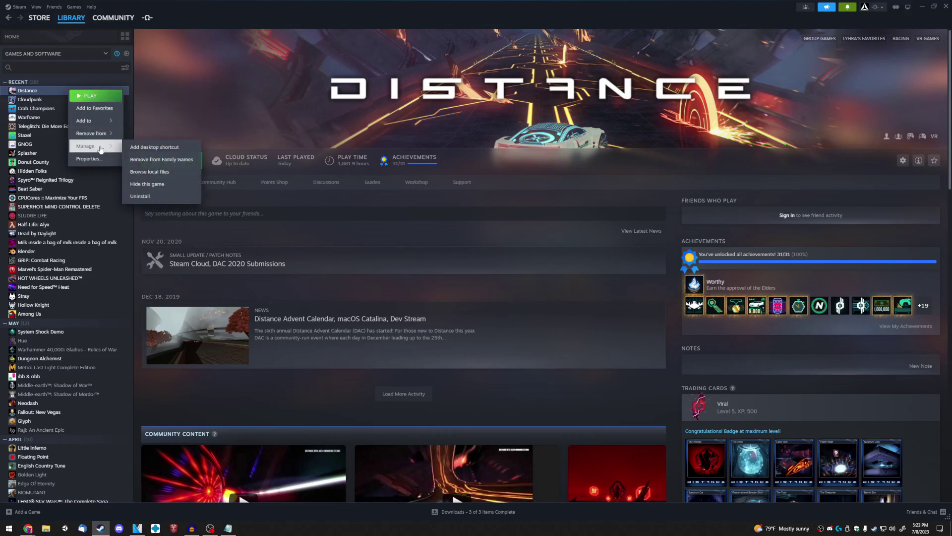
{"action": "left_click", "coordinate": [153, 172]}
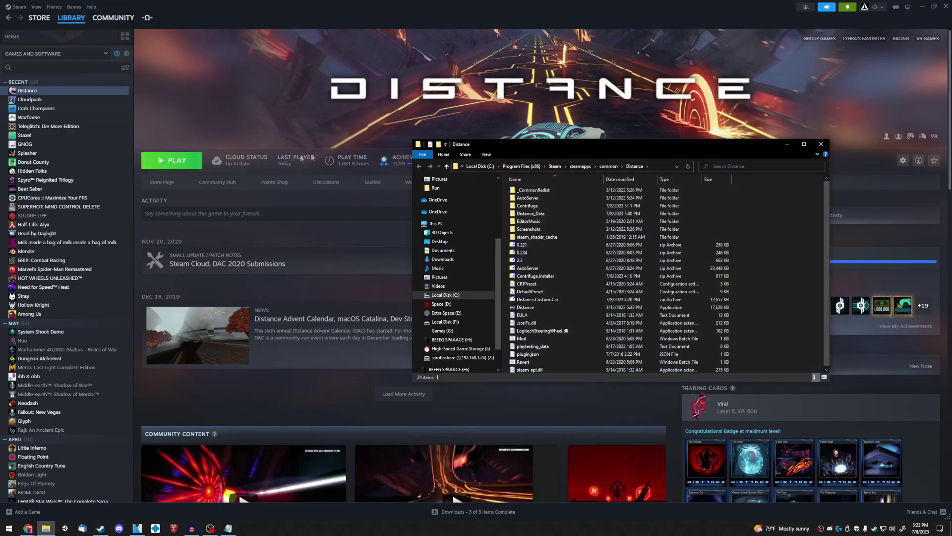
{"action": "double_click", "coordinate": [536, 213]}
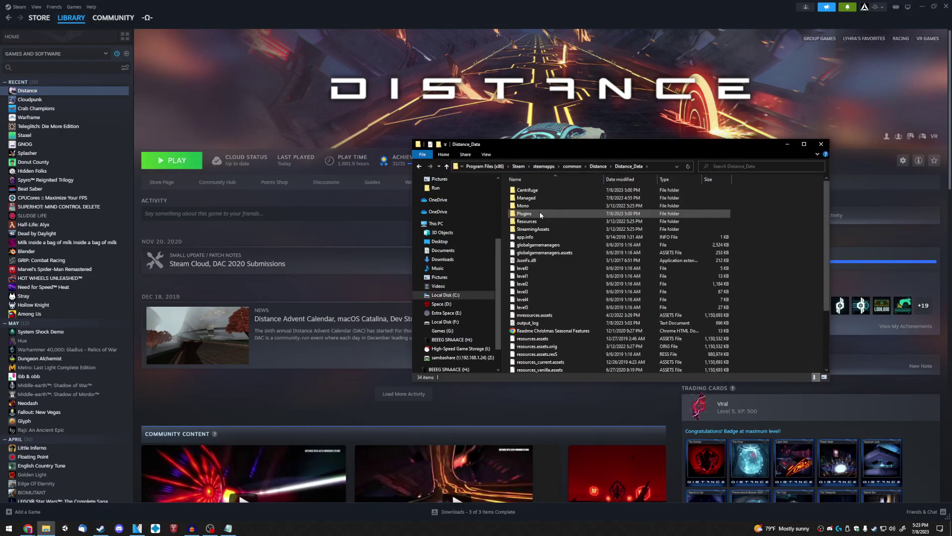
Copy resources.assets and paste a duplicate of it into Distance_Data.
{"action": "scroll", "coordinate": [559, 279], "scroll_direction": "down", "scroll_amount": 3}
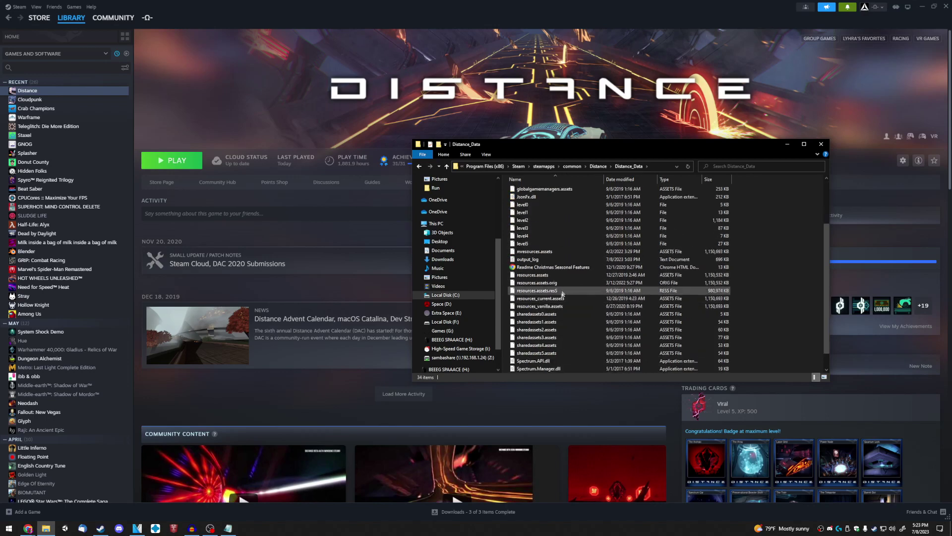
{"action": "left_click", "coordinate": [563, 276]}
{"action": "right_click", "coordinate": [563, 276]}
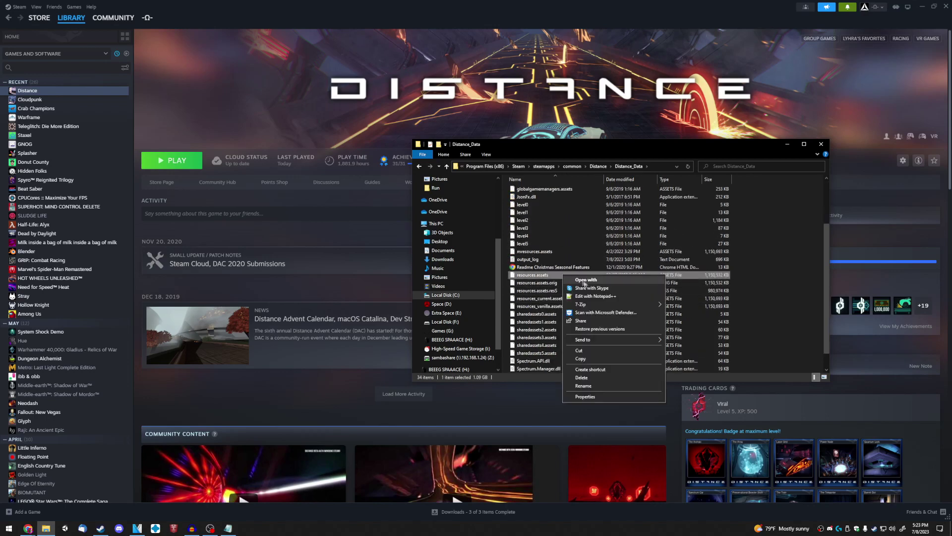
{"action": "left_click", "coordinate": [596, 358]}
{"action": "right_click", "coordinate": [762, 270]}
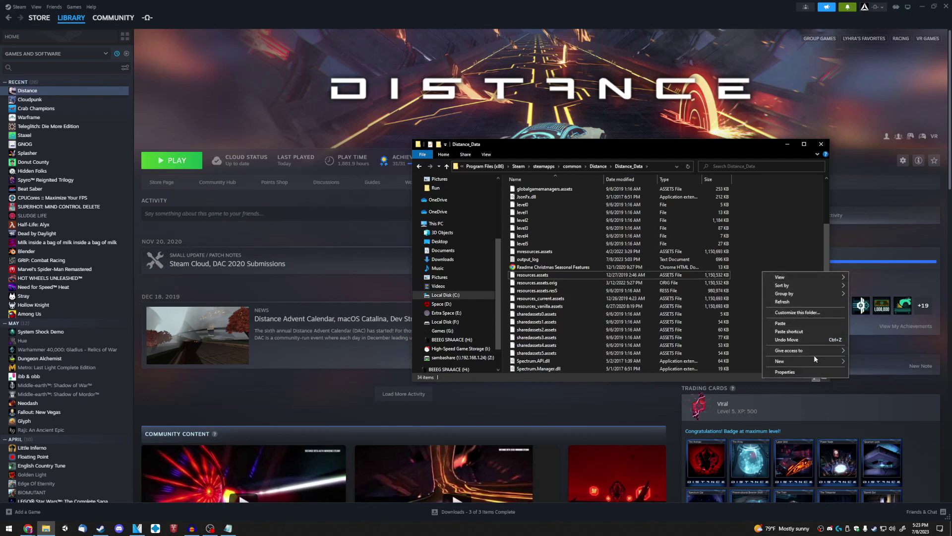
{"action": "left_click", "coordinate": [824, 324]}
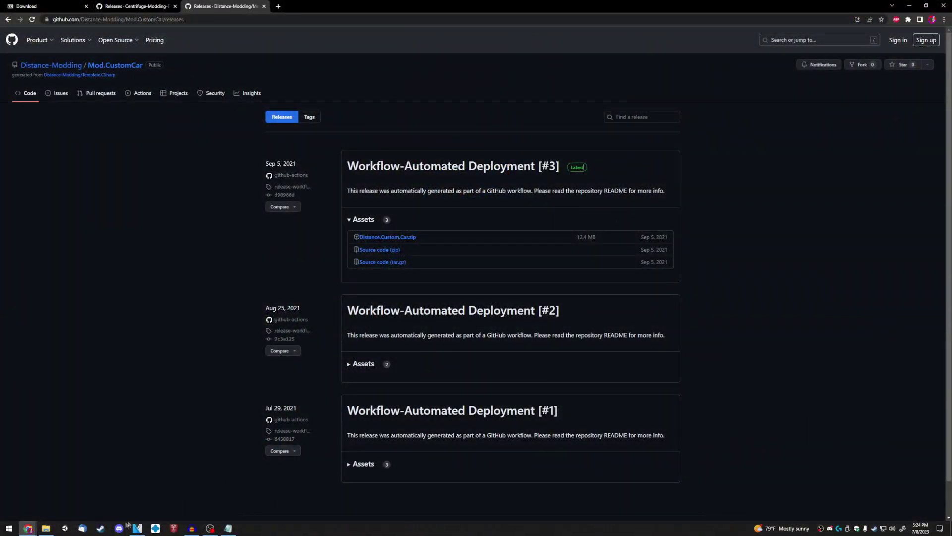
{"action": "left_click", "coordinate": [101, 530]}
Run Verify integrity of game files from Distance's Properties, Installed Files section.
{"action": "right_click", "coordinate": [51, 92]}
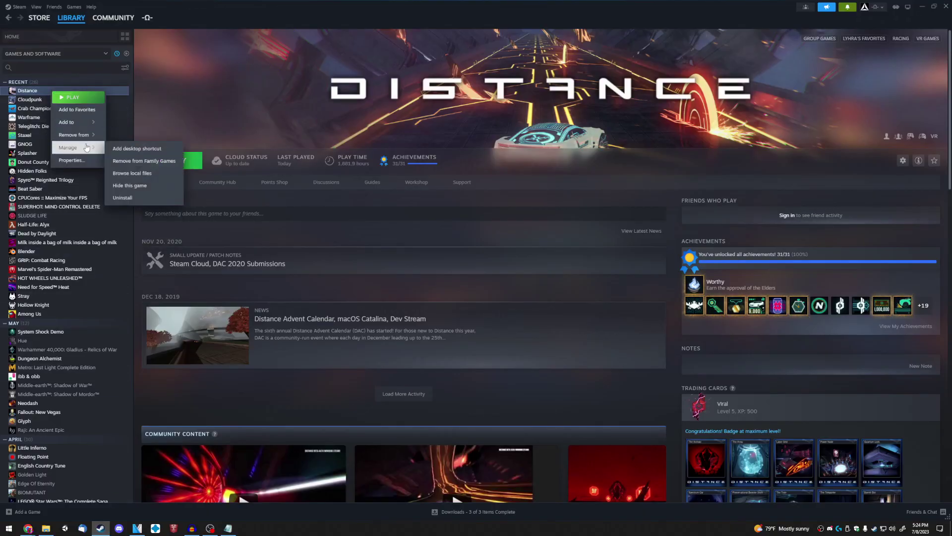
{"action": "left_click", "coordinate": [70, 160]}
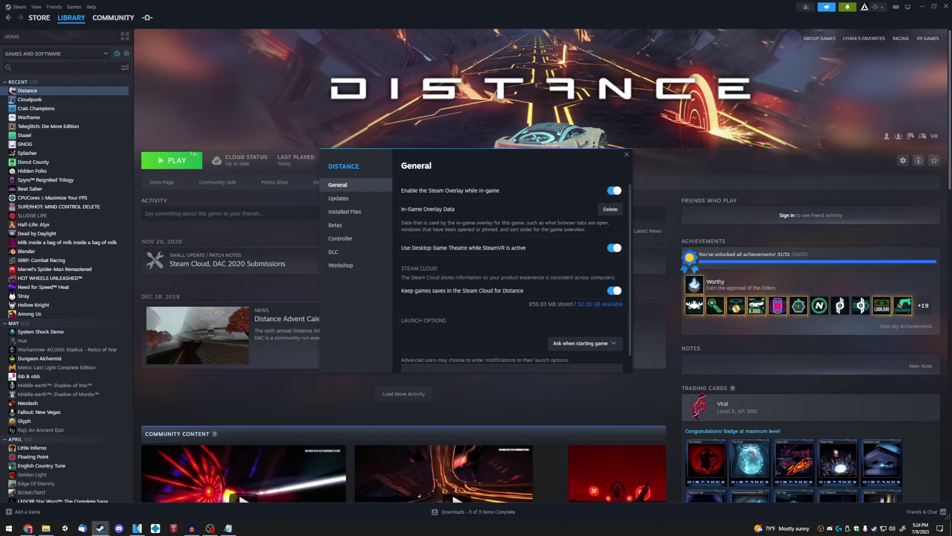
{"action": "left_click", "coordinate": [382, 212]}
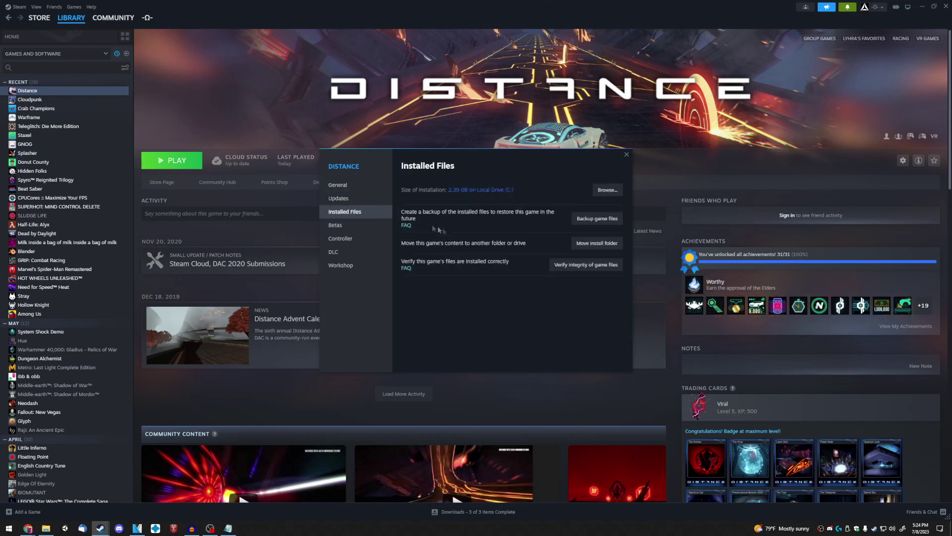
{"action": "left_click", "coordinate": [574, 266]}
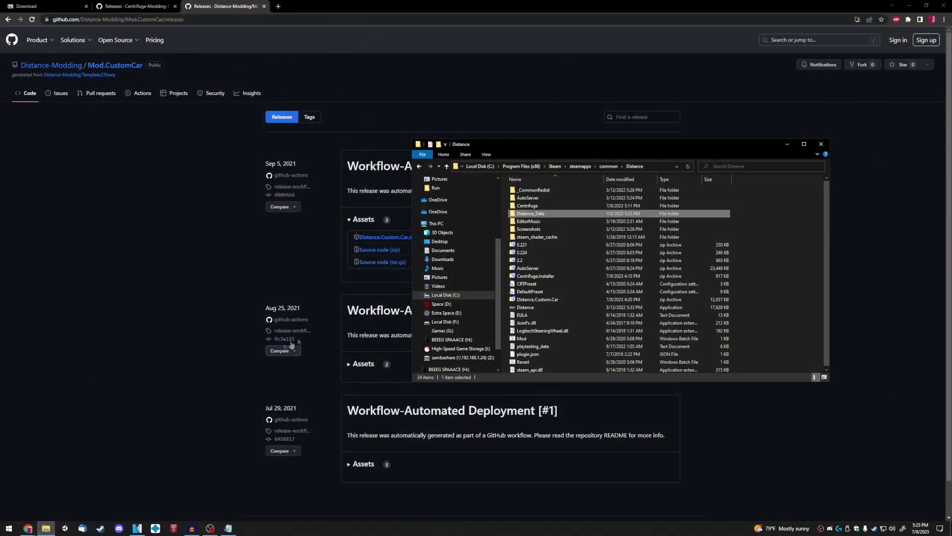
Extract all Centrifuge.Installer.zip files onto the Desktop and run Centrifuge.Installer.exe.
{"action": "left_click", "coordinate": [439, 241]}
{"action": "double_click", "coordinate": [527, 198]}
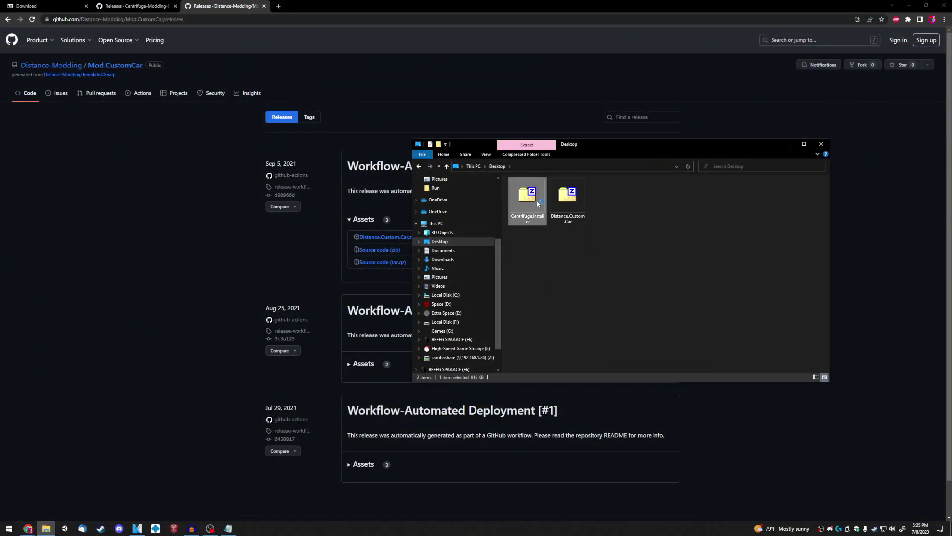
{"action": "left_click_drag", "start_coordinate": [134, 337], "coordinate": [136, 187]}
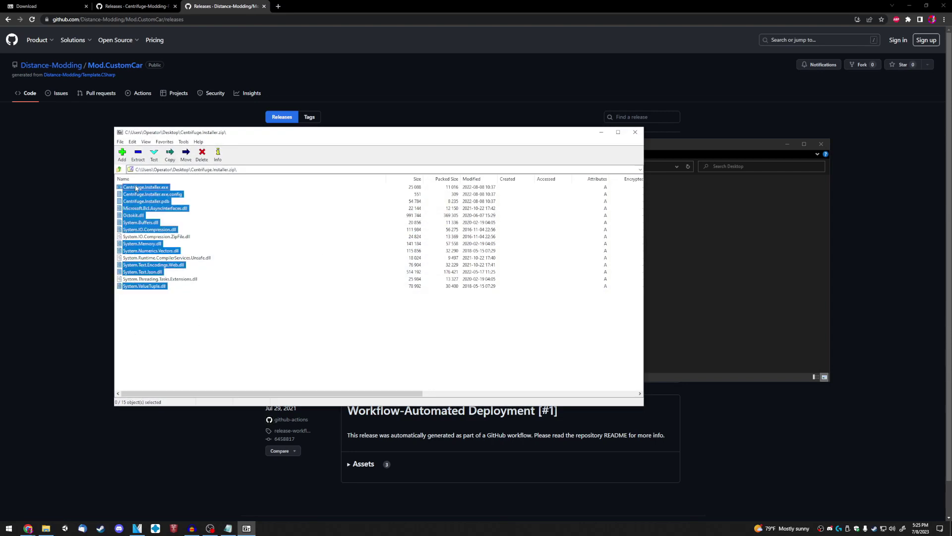
{"action": "left_click", "coordinate": [138, 288]}
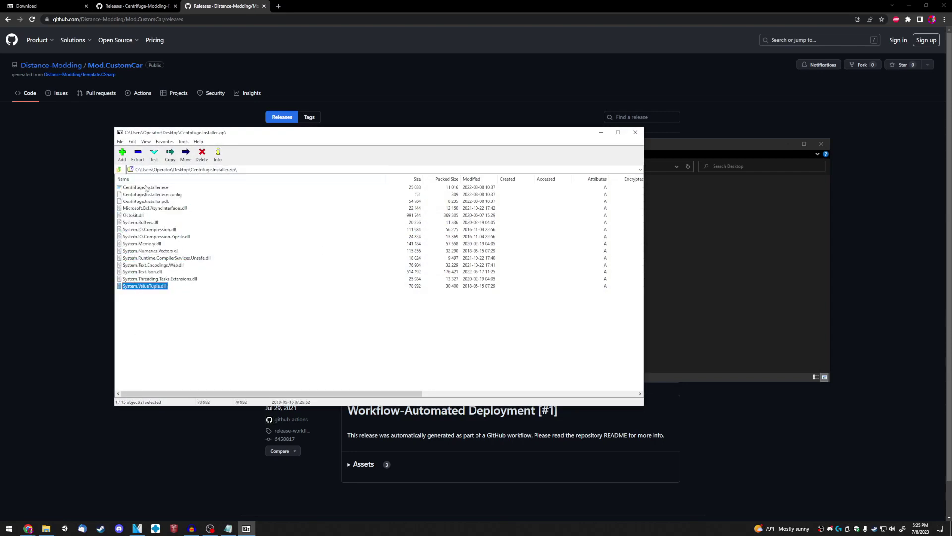
{"action": "key", "text": "ctrl+a"}
{"action": "left_click_drag", "start_coordinate": [669, 239], "coordinate": [717, 248]}
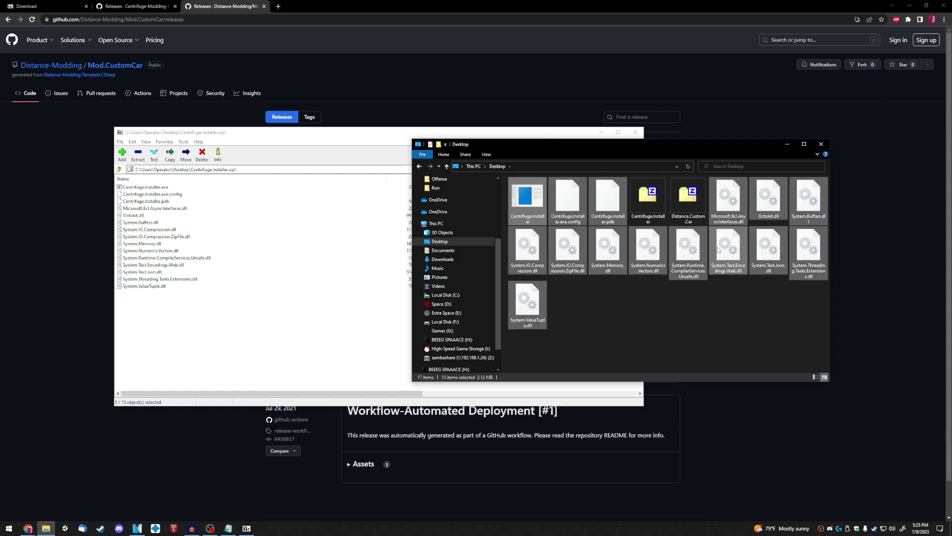
{"action": "double_click", "coordinate": [536, 214]}
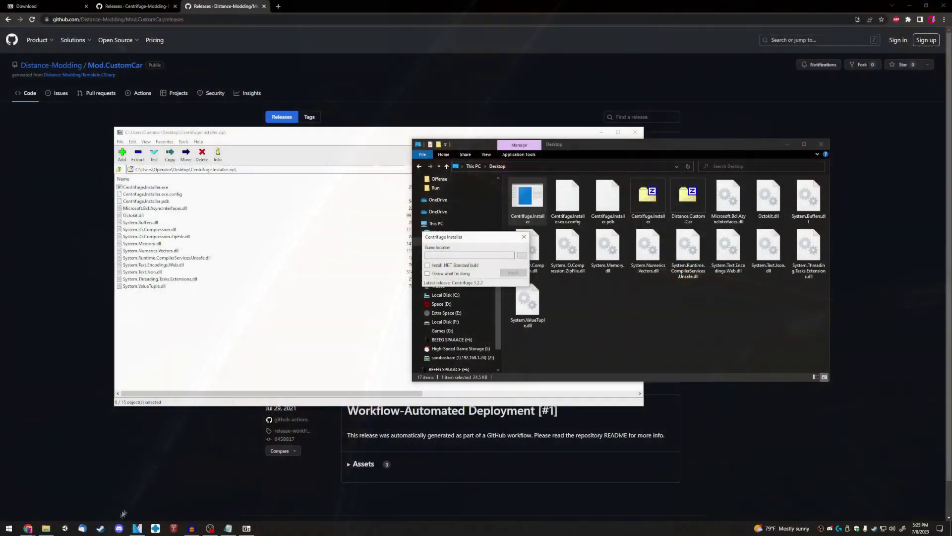
{"action": "left_click", "coordinate": [100, 527]}
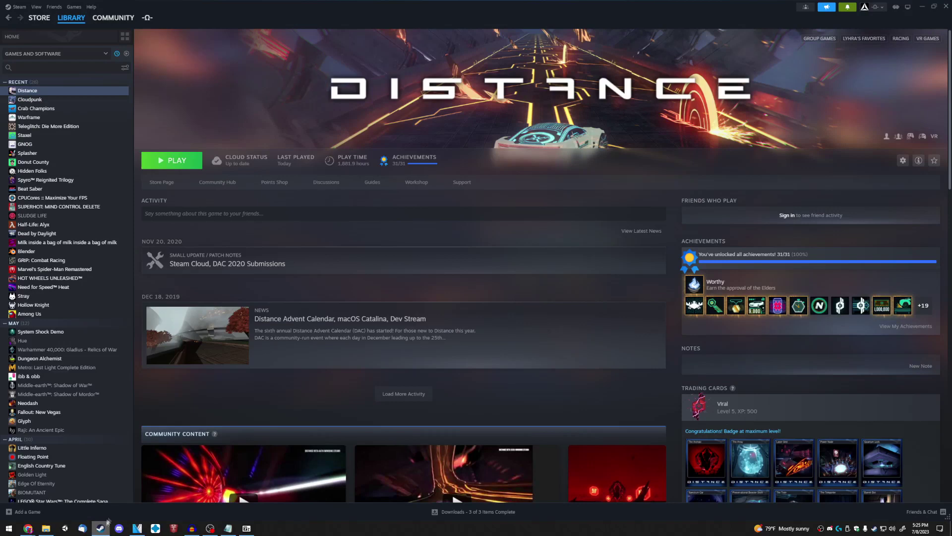
Copy the full path of Distance's install folder from Steam's Browse local files window.
{"action": "right_click", "coordinate": [76, 91]}
{"action": "mouse_move", "coordinate": [105, 147]}
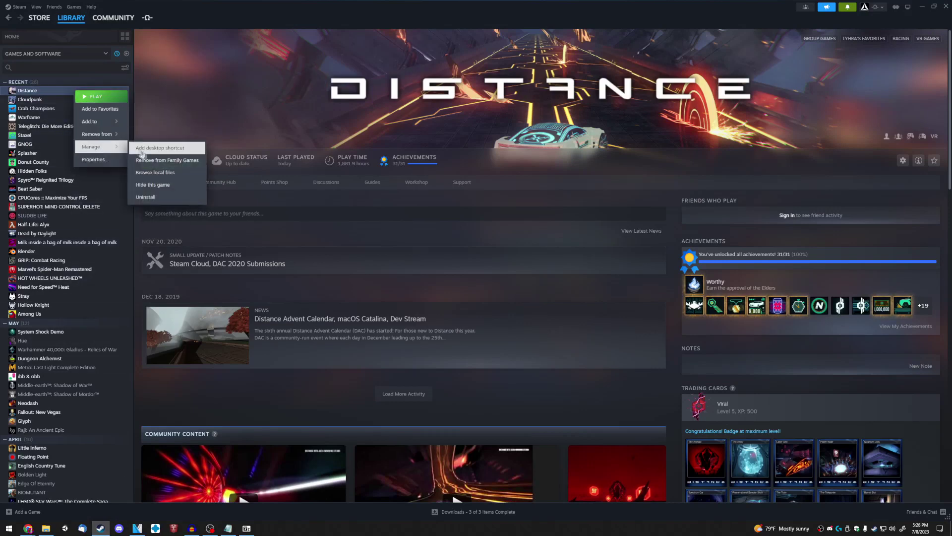
{"action": "left_click", "coordinate": [155, 172]}
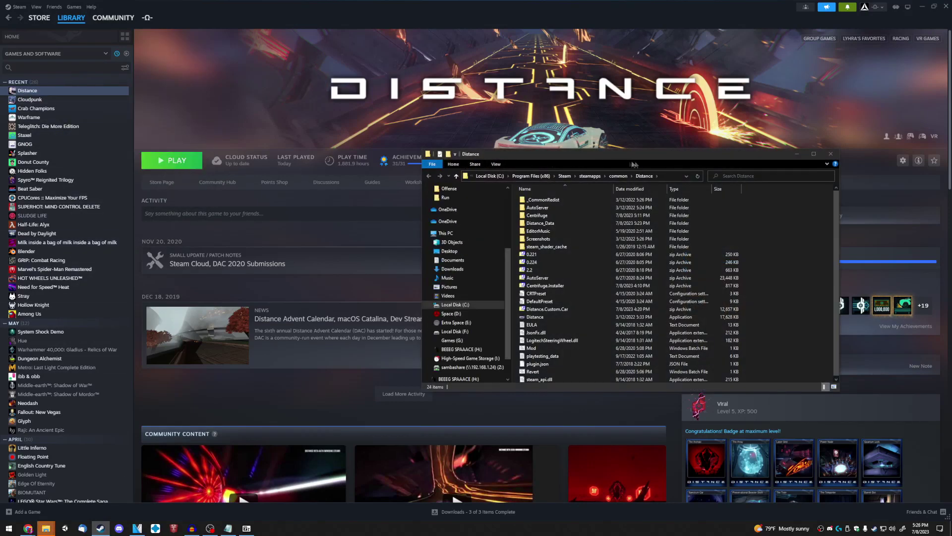
{"action": "left_click", "coordinate": [670, 176]}
{"action": "right_click", "coordinate": [580, 177]}
{"action": "left_click", "coordinate": [606, 202]}
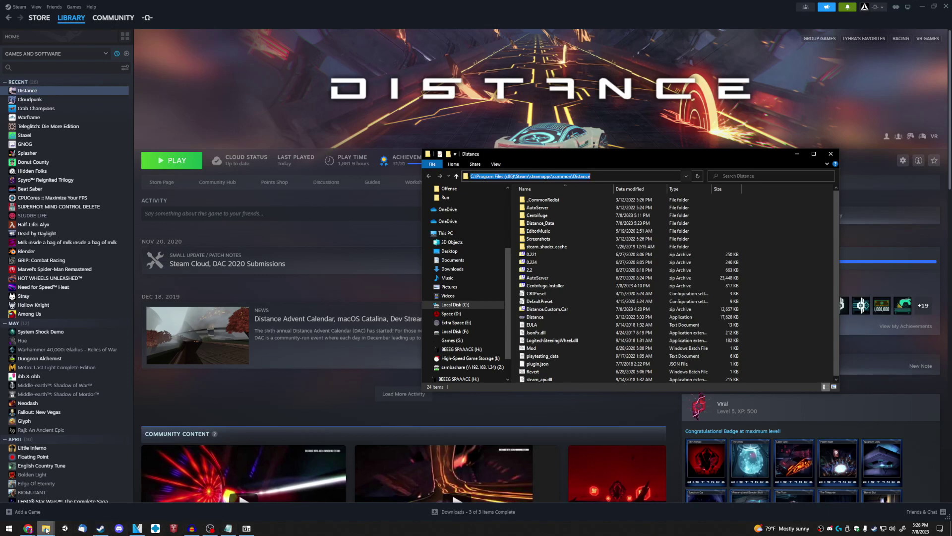
Reopen Centrifuge Installer's game-location folder browser with the Distance folder window moved aside.
{"action": "key", "text": "alt+Tab"}
{"action": "key", "text": "alt+Tab"}
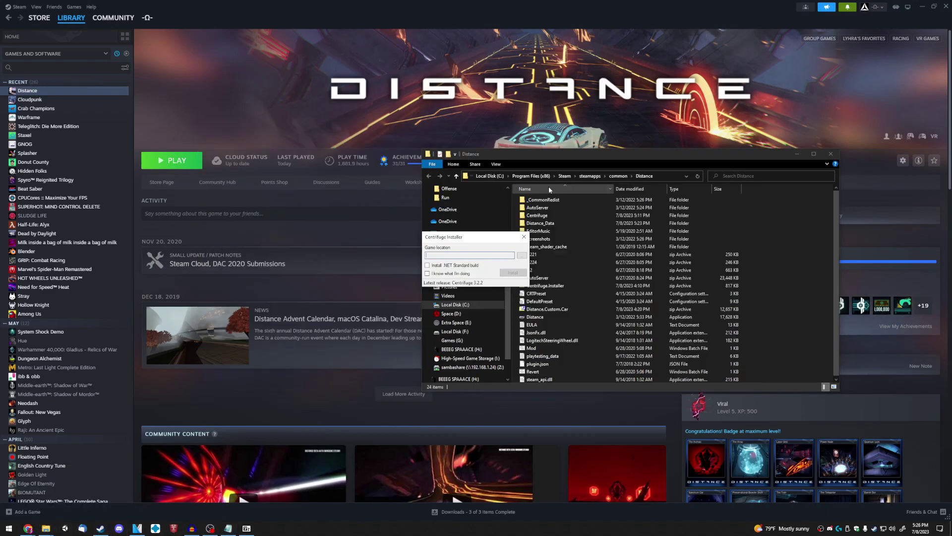
{"action": "left_click", "coordinate": [522, 255]}
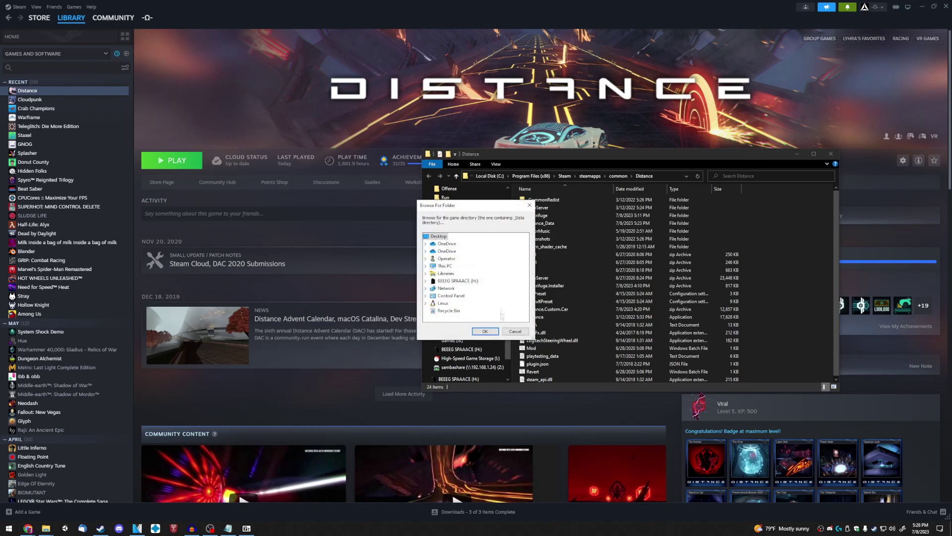
{"action": "left_click", "coordinate": [513, 331]}
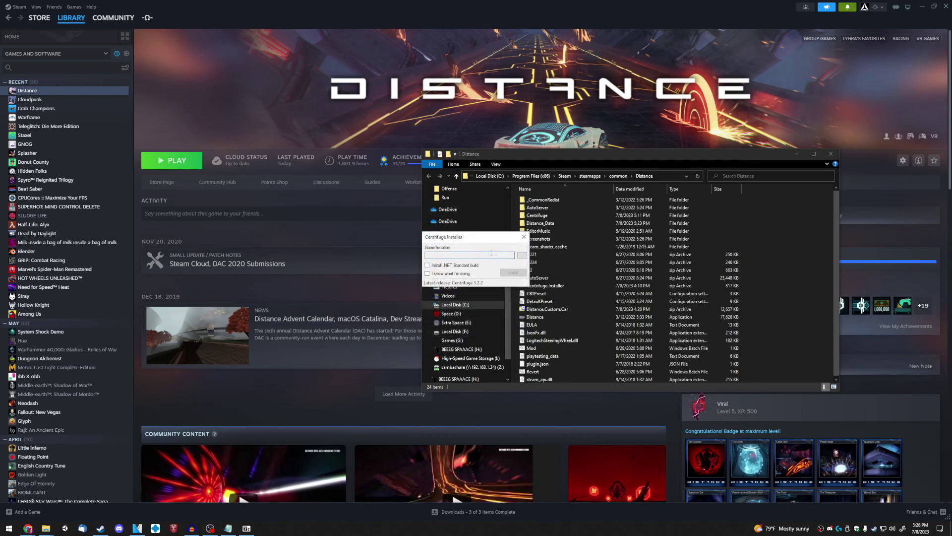
{"action": "left_click", "coordinate": [523, 255]}
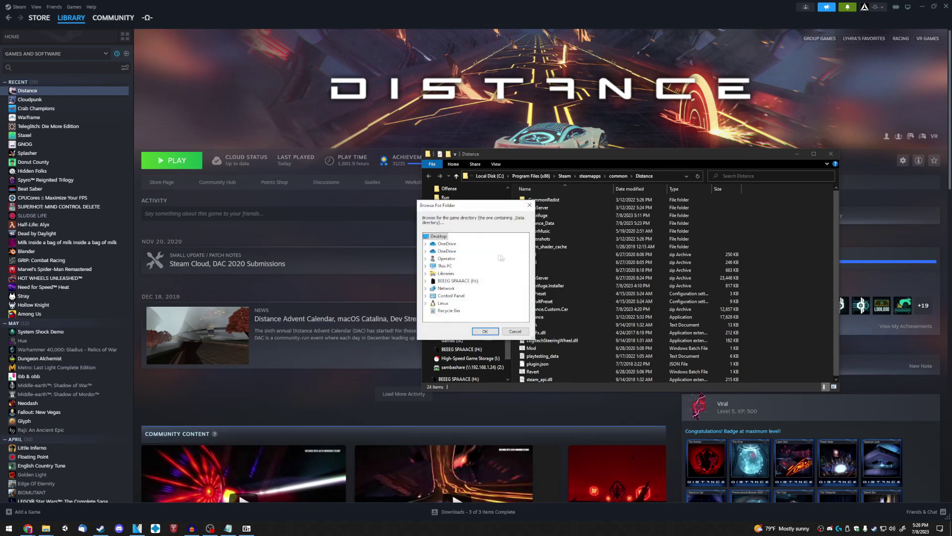
{"action": "right_click", "coordinate": [434, 238]}
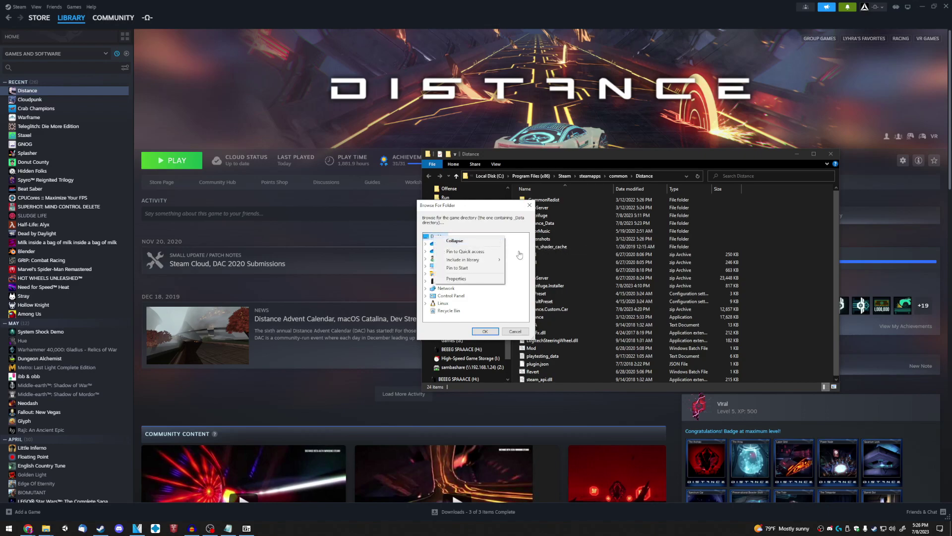
{"action": "left_click", "coordinate": [479, 281]}
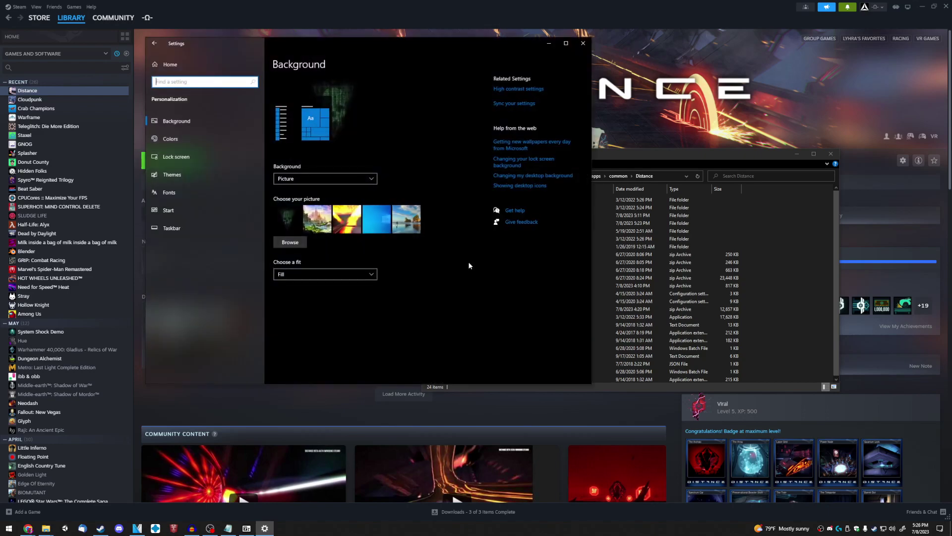
{"action": "left_click", "coordinate": [583, 43]}
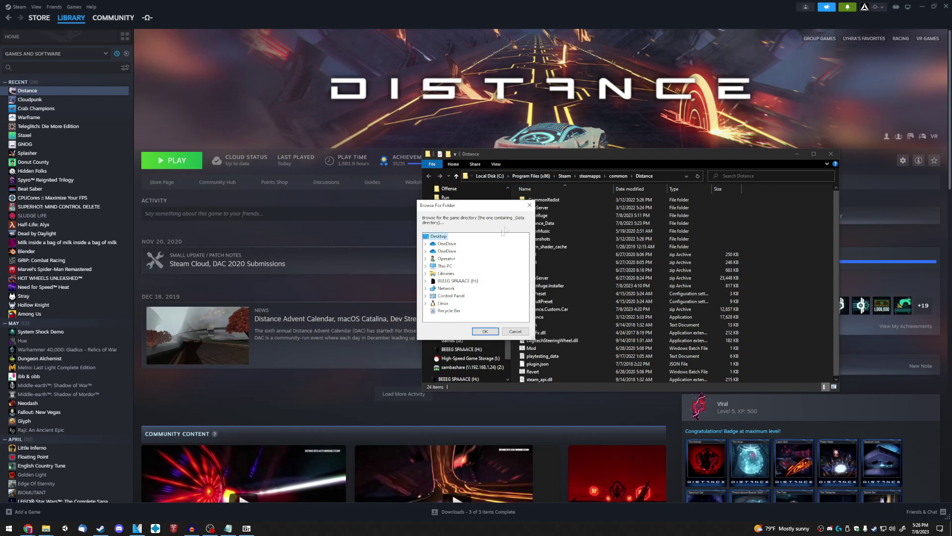
{"action": "left_click", "coordinate": [651, 179]}
{"action": "left_click", "coordinate": [474, 176]}
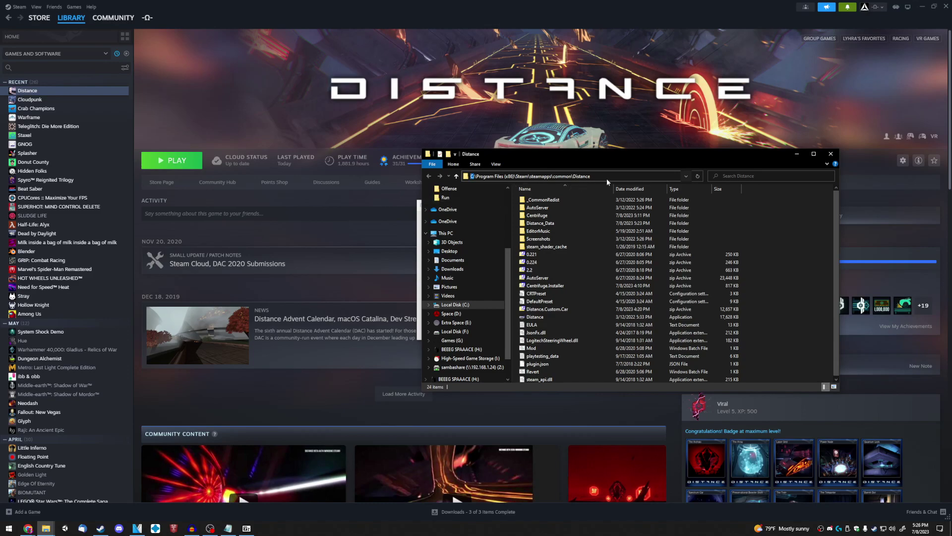
{"action": "left_click_drag", "start_coordinate": [619, 157], "coordinate": [731, 97]}
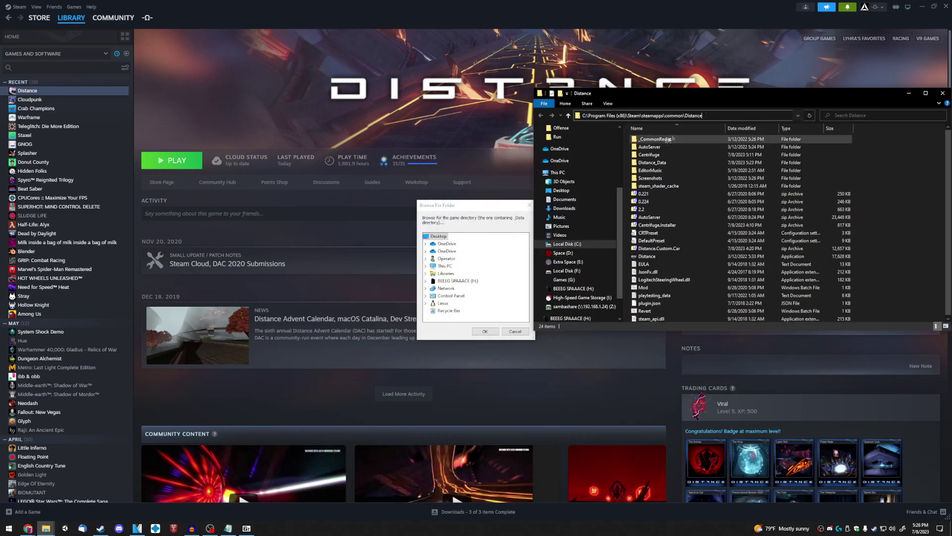
{"action": "left_click", "coordinate": [501, 205]}
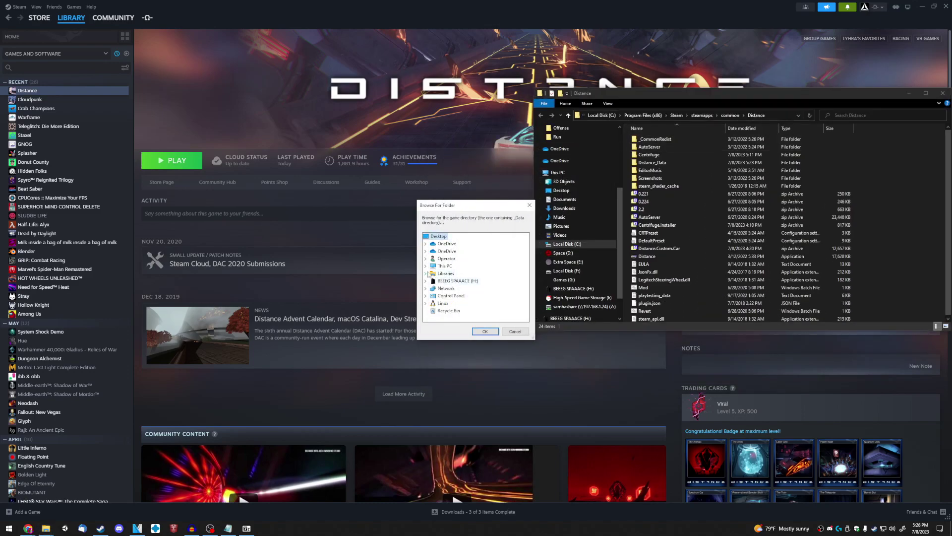
Browse This PC > C: > Program Files (x86) > Steam and confirm the Distance folder.
{"action": "left_click", "coordinate": [425, 267]}
{"action": "scroll", "coordinate": [439, 286], "scroll_direction": "down", "scroll_amount": 1}
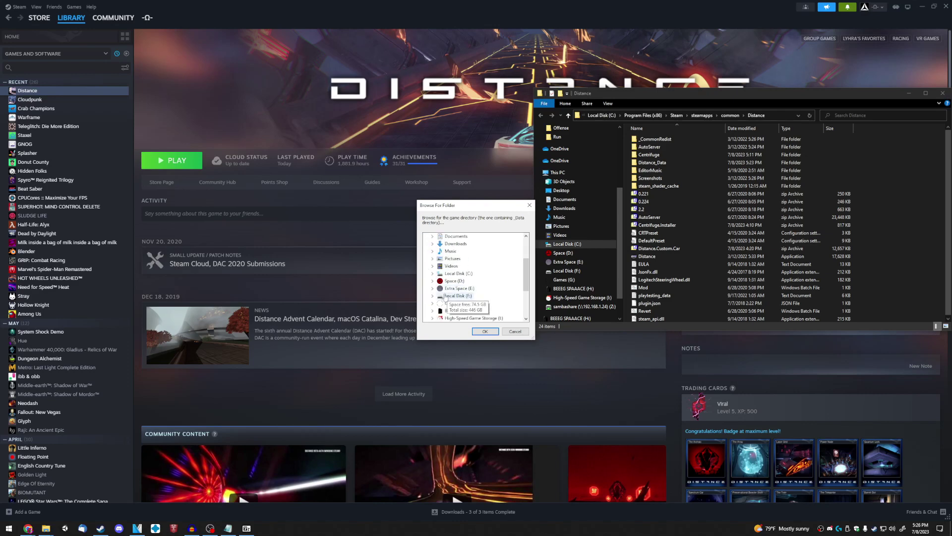
{"action": "left_click", "coordinate": [432, 274]}
{"action": "scroll", "coordinate": [456, 284], "scroll_direction": "down", "scroll_amount": 1}
{"action": "left_click", "coordinate": [440, 274]}
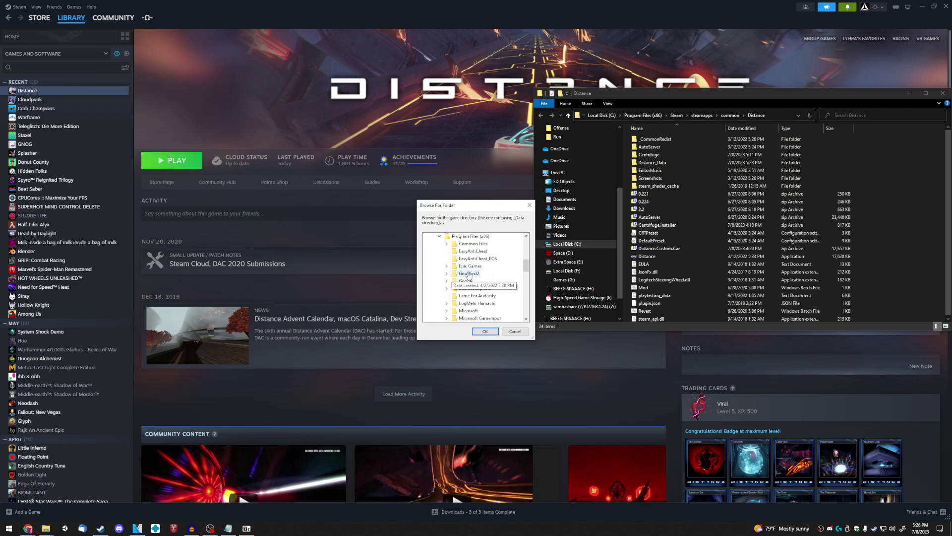
{"action": "scroll", "coordinate": [469, 274], "scroll_direction": "down", "scroll_amount": 4}
{"action": "left_click", "coordinate": [448, 282]}
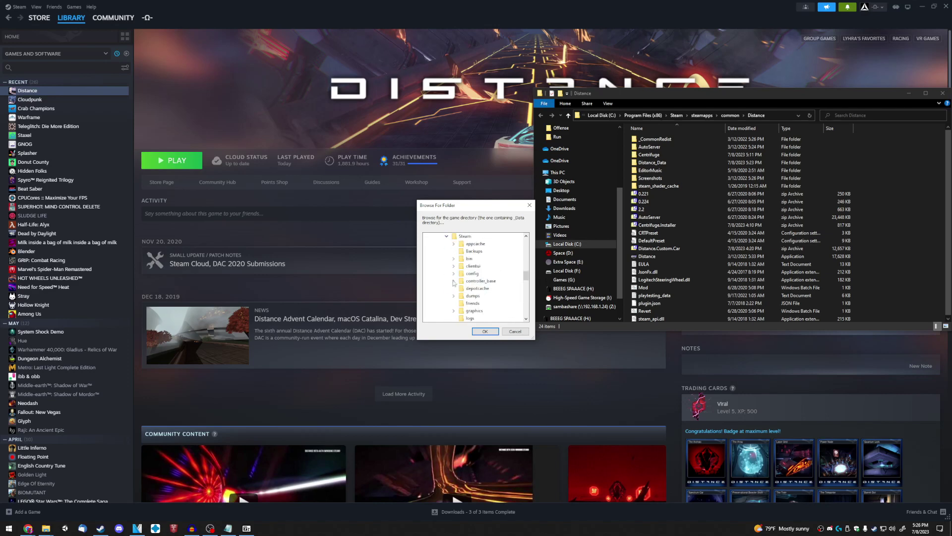
{"action": "scroll", "coordinate": [469, 279], "scroll_direction": "down", "scroll_amount": 3}
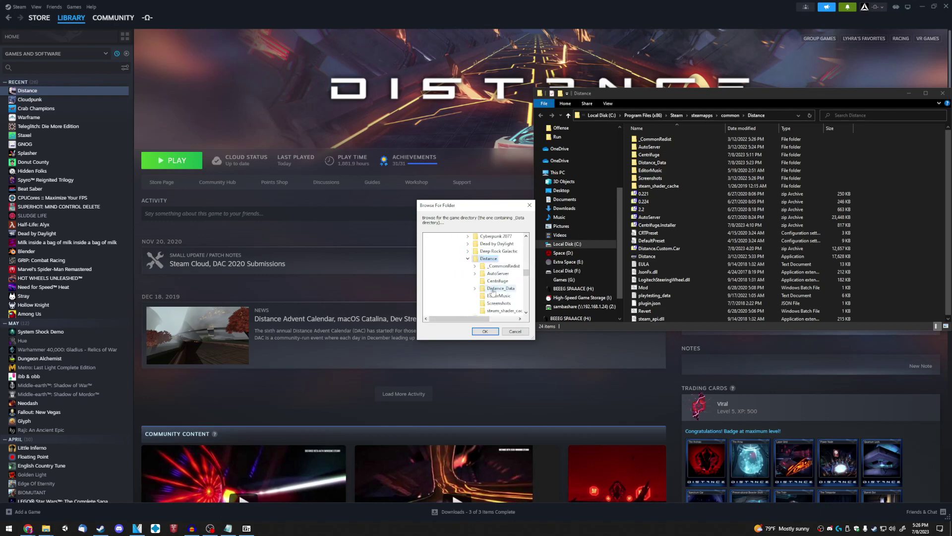
{"action": "left_click", "coordinate": [489, 331]}
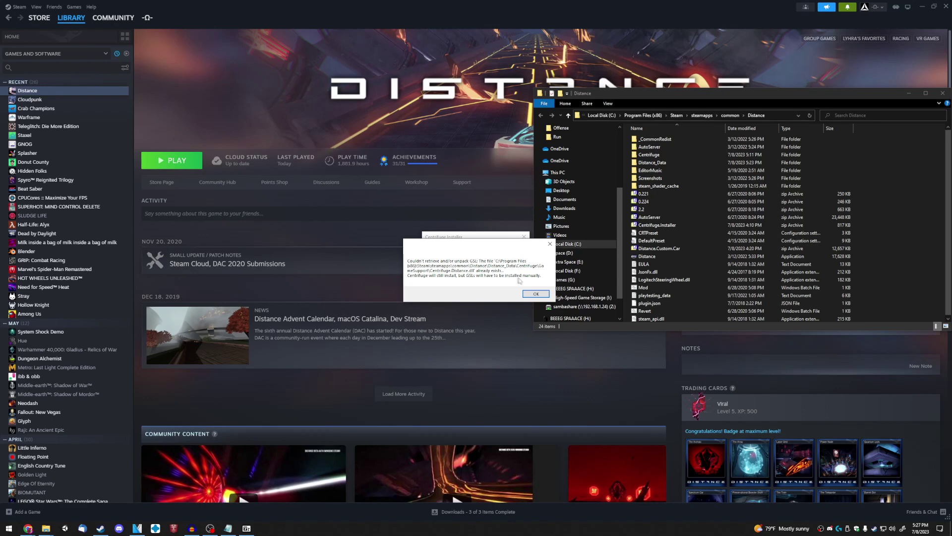
Dismiss the GSL installation error and launch Distance from Steam.
{"action": "left_click", "coordinate": [533, 294]}
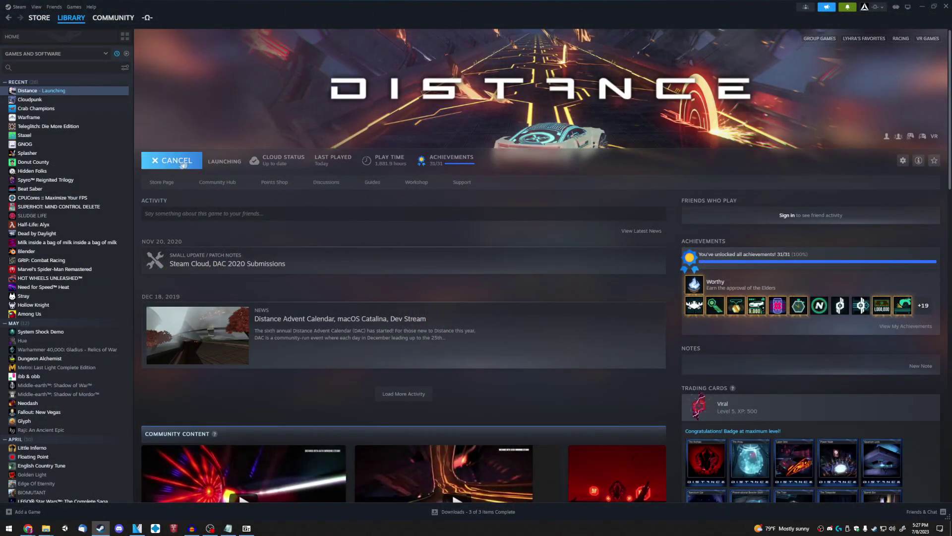
{"action": "left_click", "coordinate": [490, 328]}
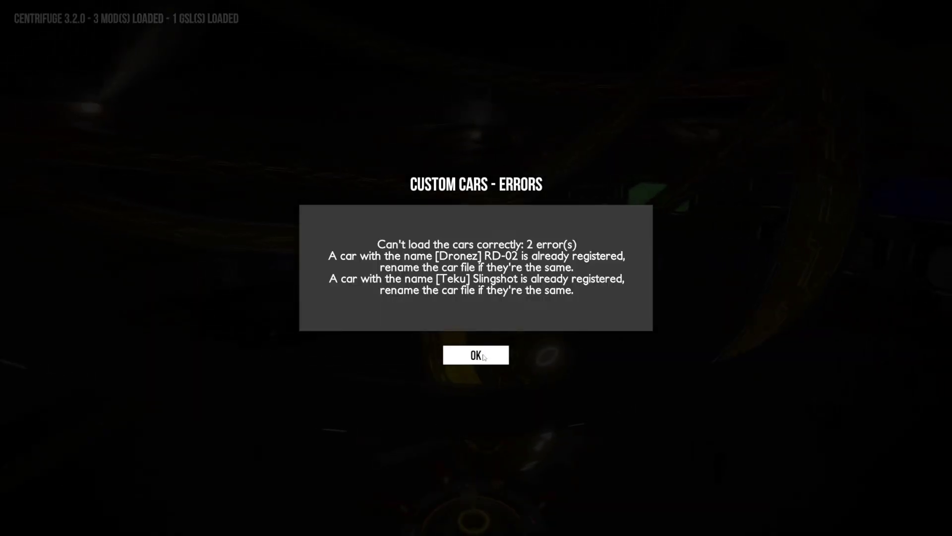
Dismiss the Custom Cars errors dialog and quit Distance from the main menu.
{"action": "left_click", "coordinate": [459, 348]}
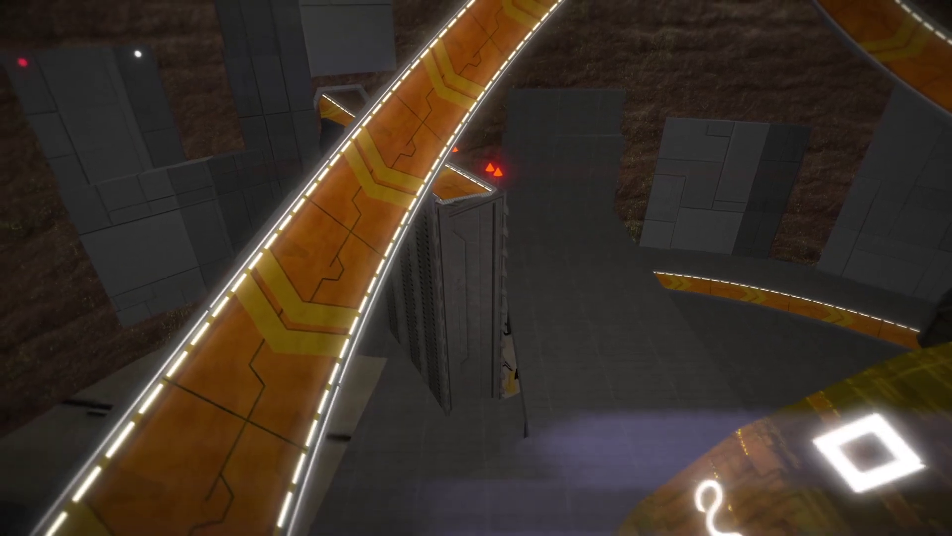
{"action": "mouse_move", "coordinate": [220, 473]}
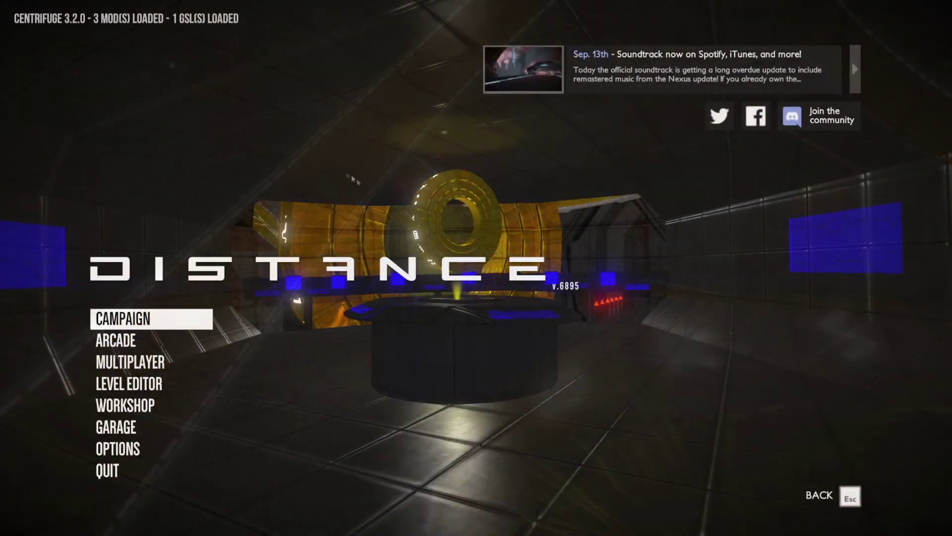
{"action": "left_click", "coordinate": [153, 476]}
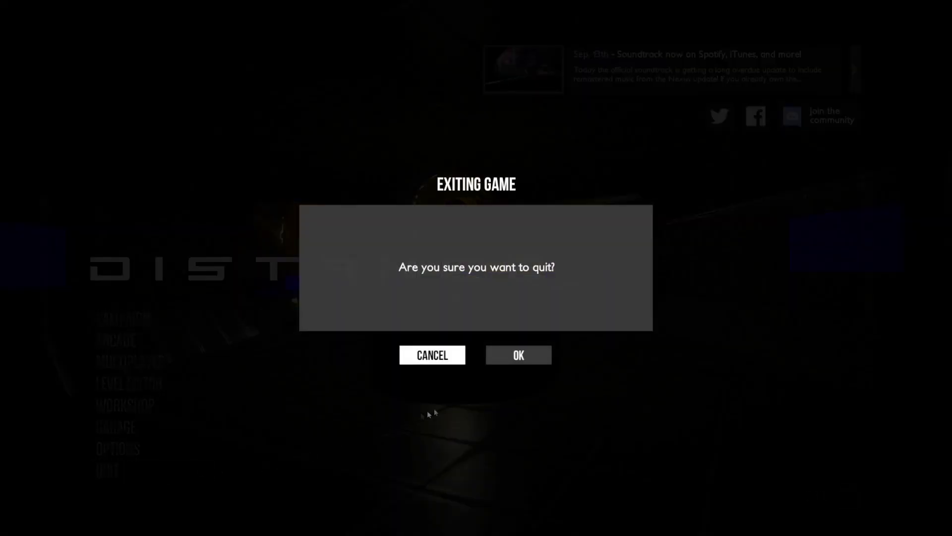
{"action": "left_click", "coordinate": [511, 362]}
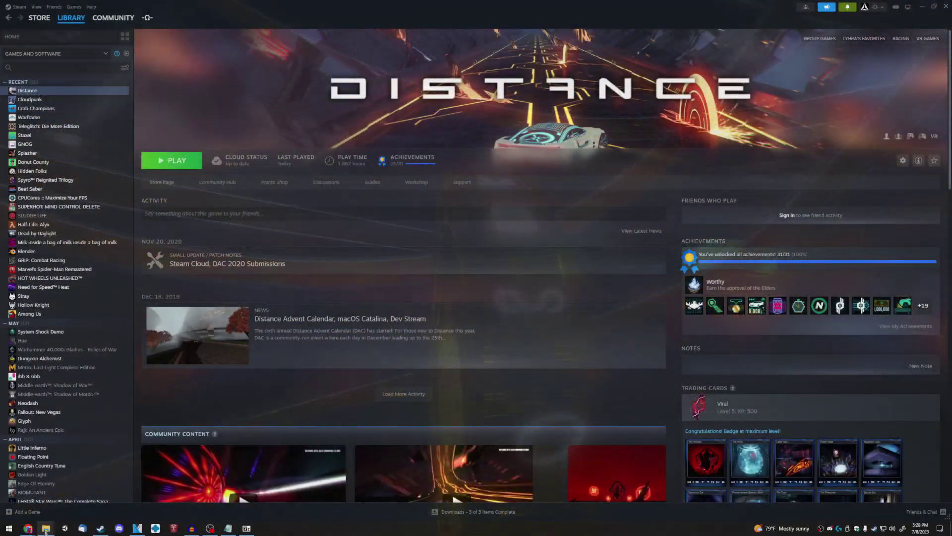
{"action": "left_click", "coordinate": [45, 528]}
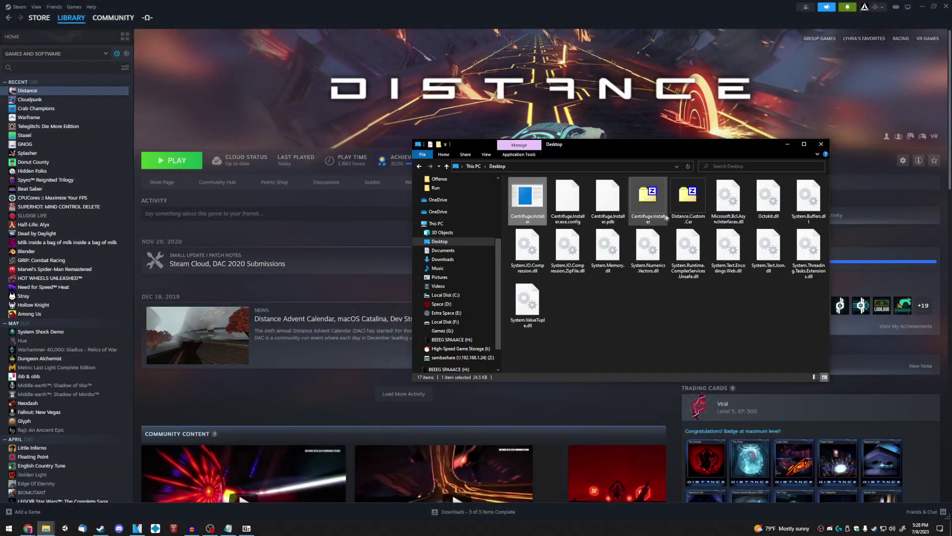
Move GameSupport and Mods from Distance.Custom.Car.zip into Distance_Data\Centrifuge, replacing existing files.
{"action": "double_click", "coordinate": [690, 206]}
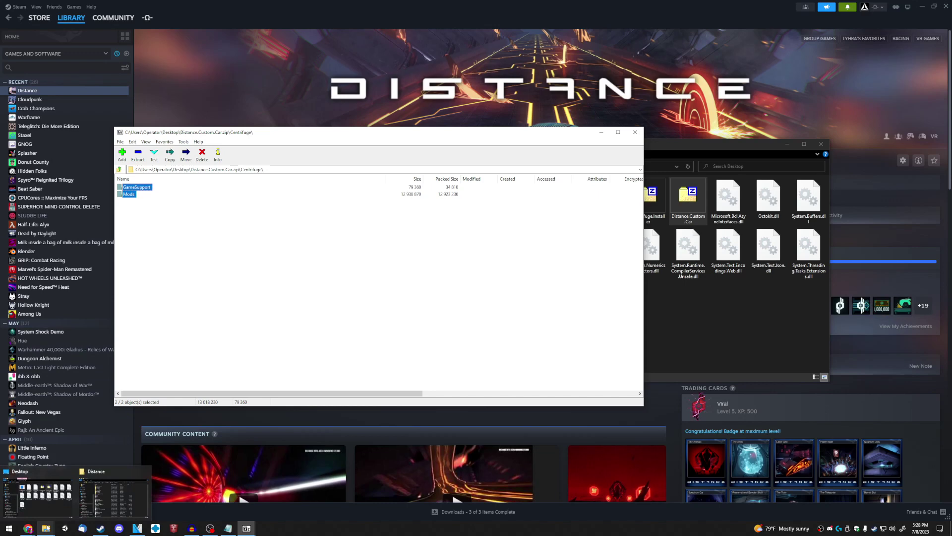
{"action": "left_click", "coordinate": [109, 494]}
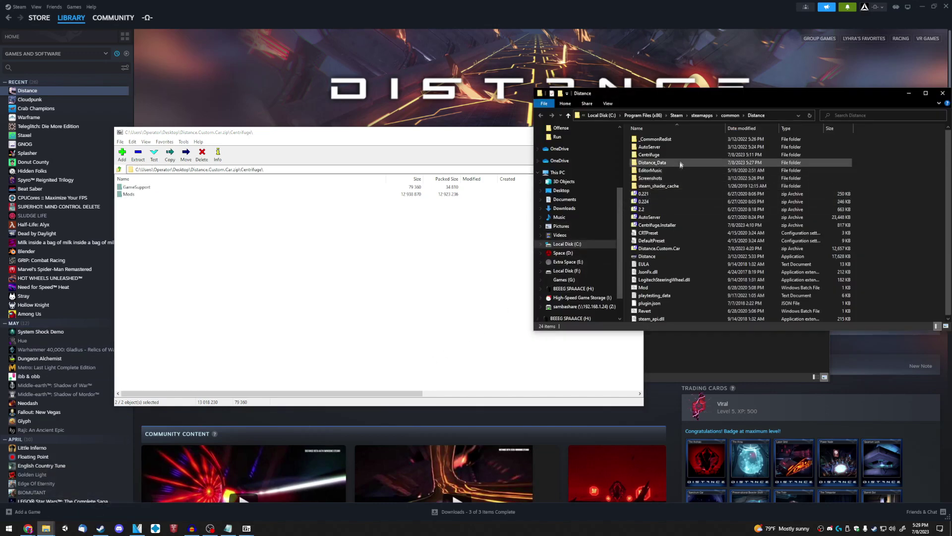
{"action": "double_click", "coordinate": [683, 154]}
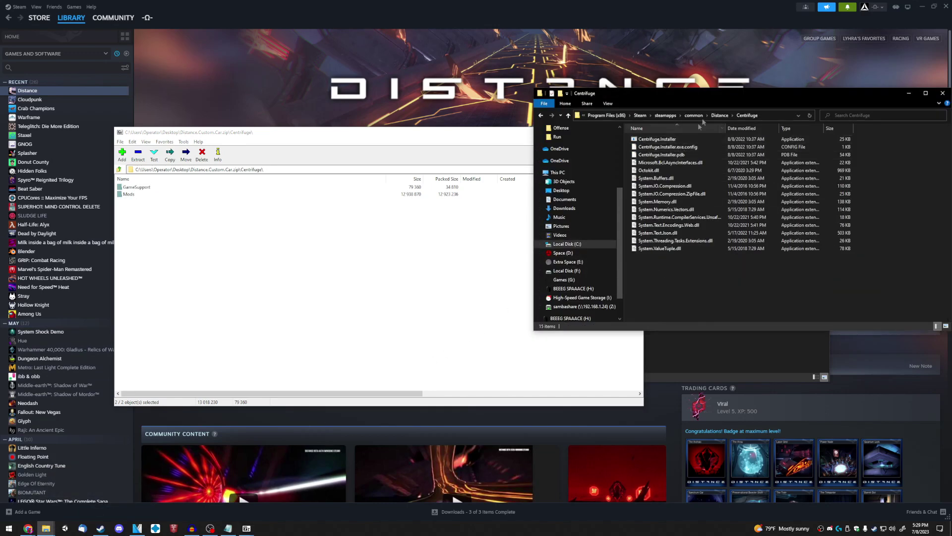
{"action": "left_click", "coordinate": [719, 116]}
{"action": "double_click", "coordinate": [683, 152]}
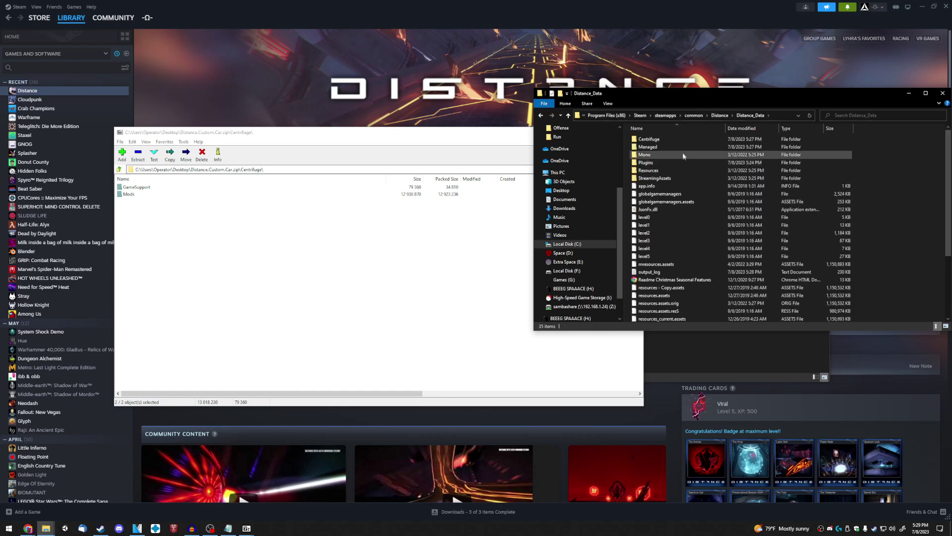
{"action": "double_click", "coordinate": [680, 138]}
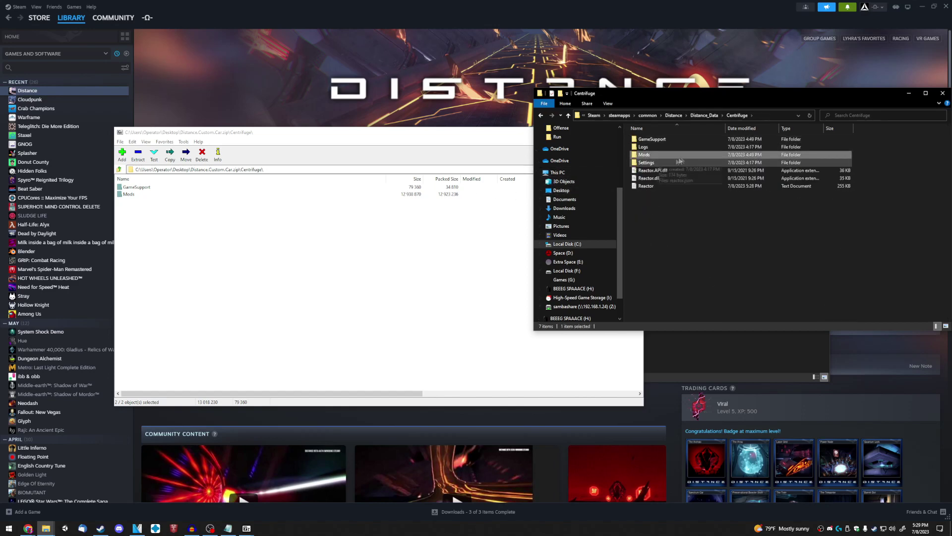
{"action": "left_click", "coordinate": [128, 194]}
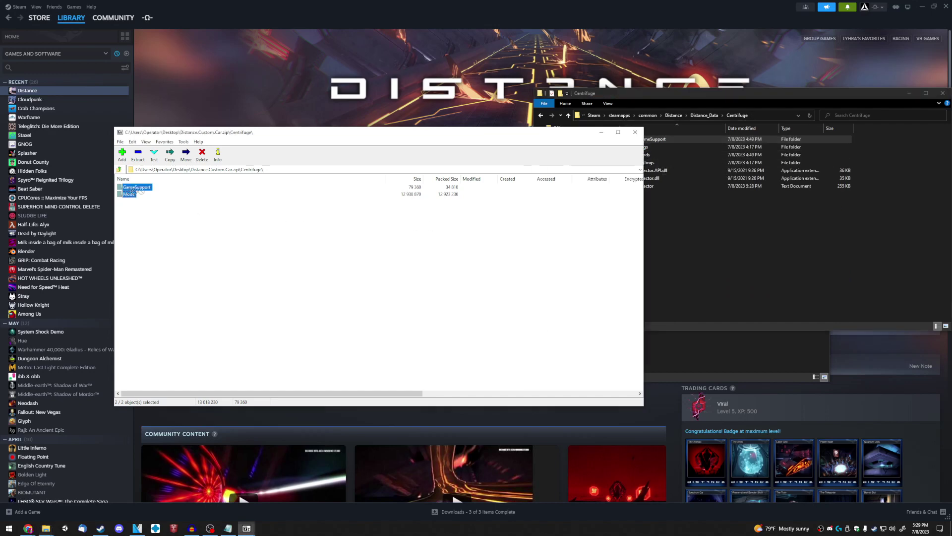
{"action": "left_click_drag", "start_coordinate": [730, 245], "coordinate": [732, 246]}
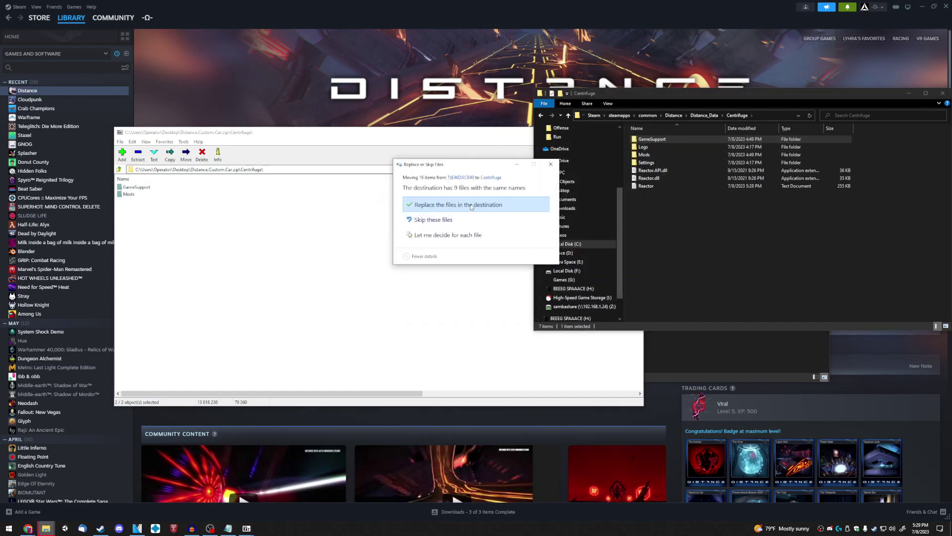
{"action": "left_click", "coordinate": [471, 207]}
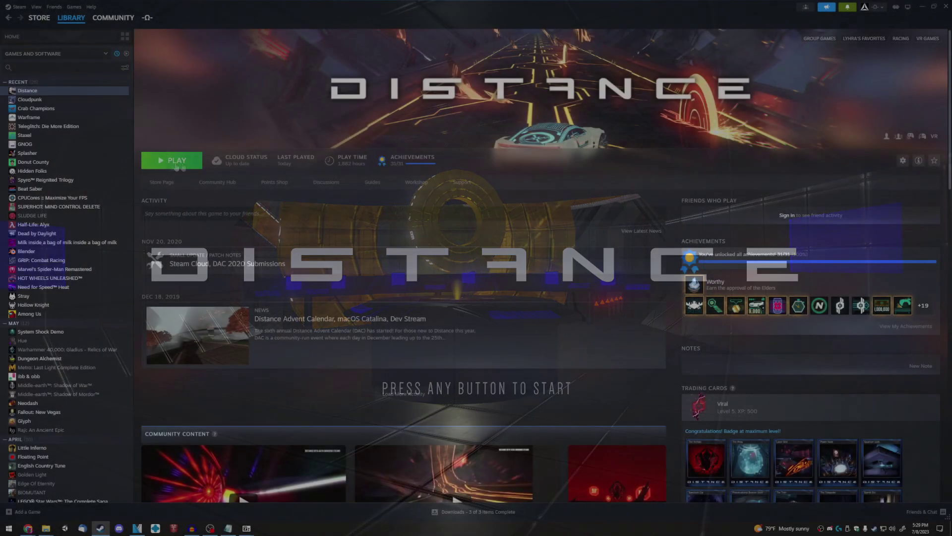
Relaunch Distance, dismiss the custom car errors, and enter the Garage.
{"action": "left_click", "coordinate": [508, 331]}
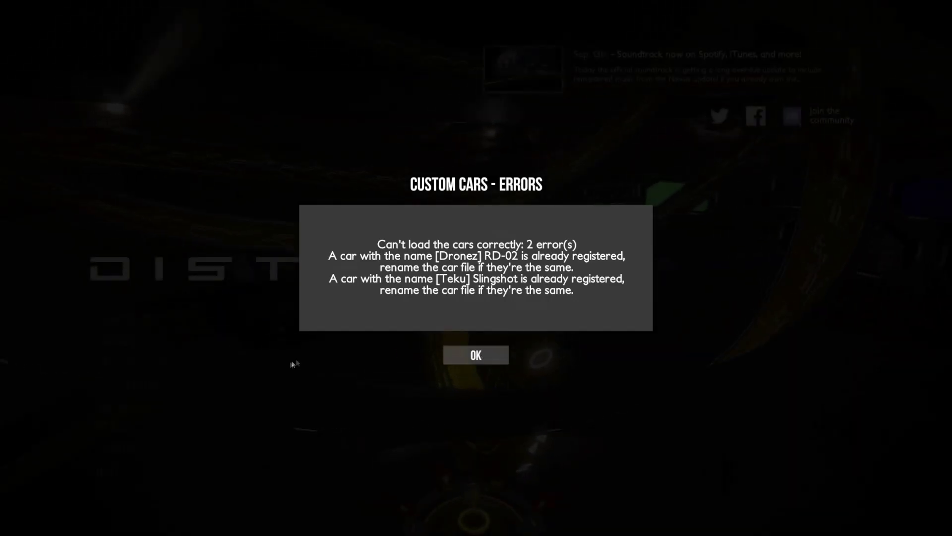
{"action": "left_click", "coordinate": [484, 355]}
{"action": "left_click", "coordinate": [153, 427]}
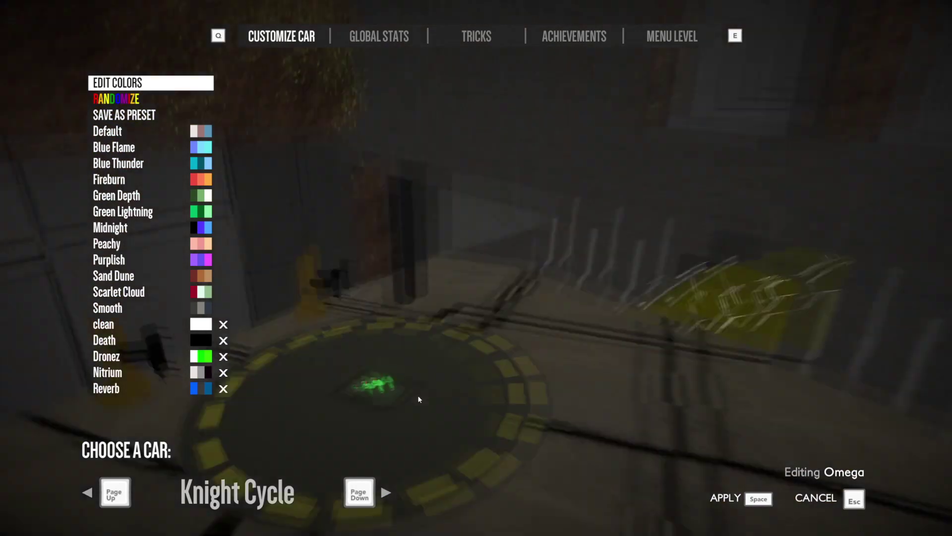
Cycle through the cars with Page Down/Page Up, ending back on the Knight Cycle.
{"action": "key", "text": "Page_Down"}
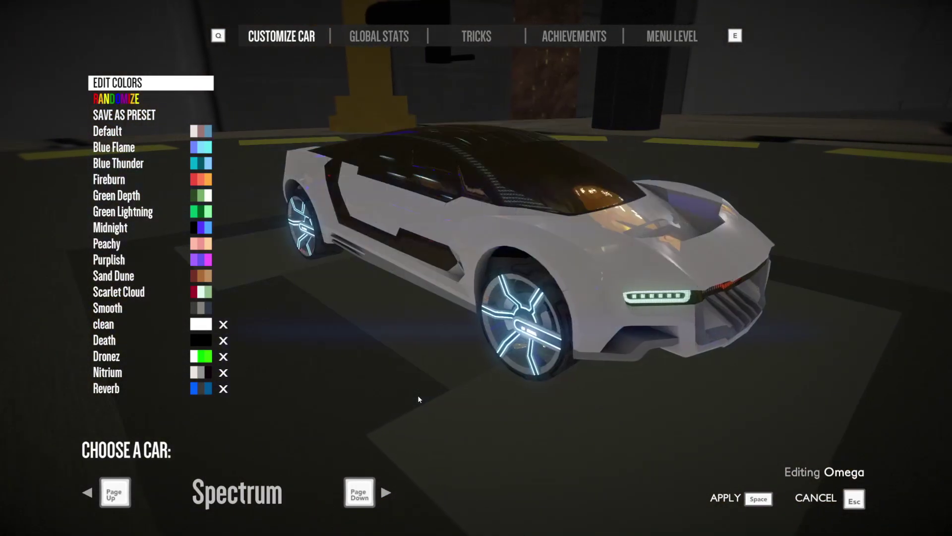
{"action": "key", "text": "Page_Down"}
{"action": "key", "text": "Page_Down"}
{"action": "key", "text": "Page_Down"}
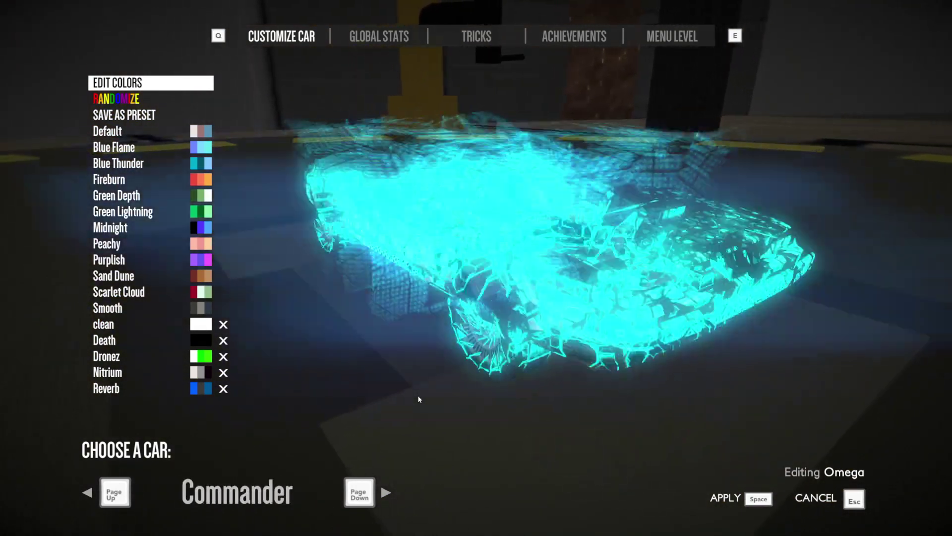
{"action": "key", "text": "Page_Down"}
{"action": "key", "text": "Page_Down"}
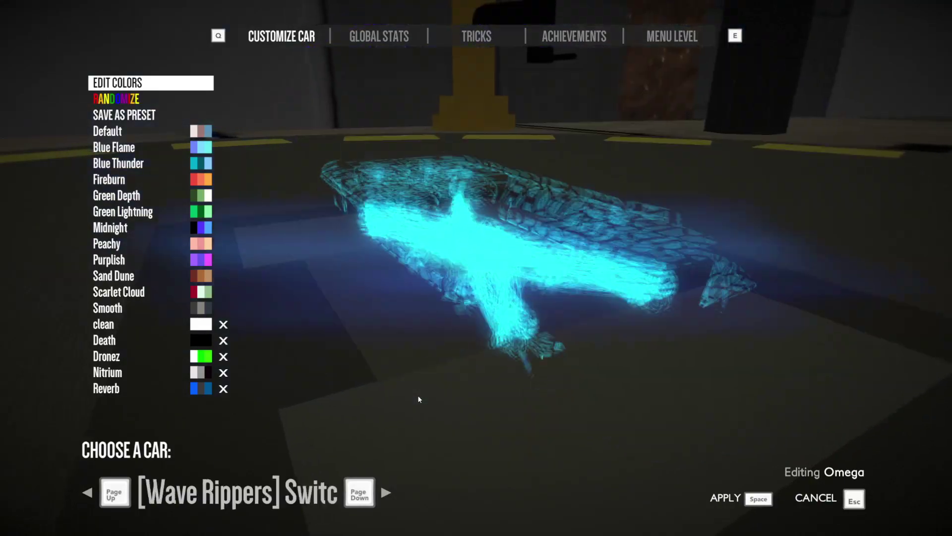
{"action": "key", "text": "Page_Up"}
{"action": "key", "text": "Page_Down"}
{"action": "key", "text": "Page_Down"}
{"action": "key", "text": "Page_Up"}
{"action": "key", "text": "Page_Up"}
{"action": "key", "text": "Page_Up"}
{"action": "key", "text": "Page_Up"}
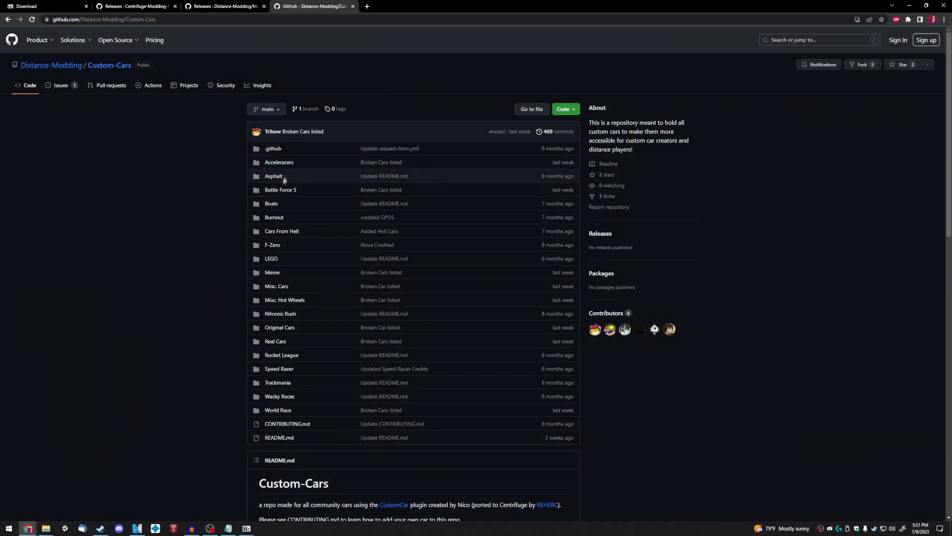
Open the Cars From Hell folder listing the five [Hell] cars in the Custom-Cars repository.
{"action": "left_click", "coordinate": [292, 231]}
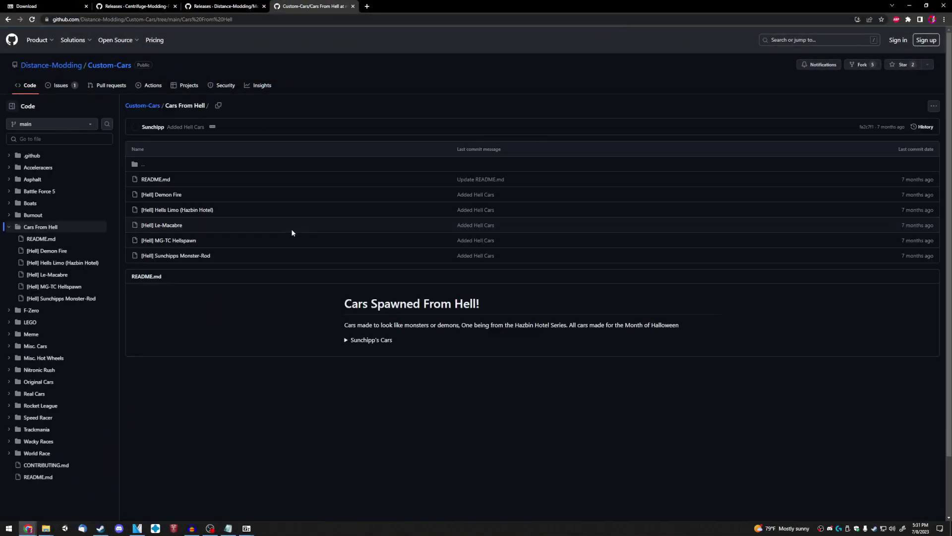